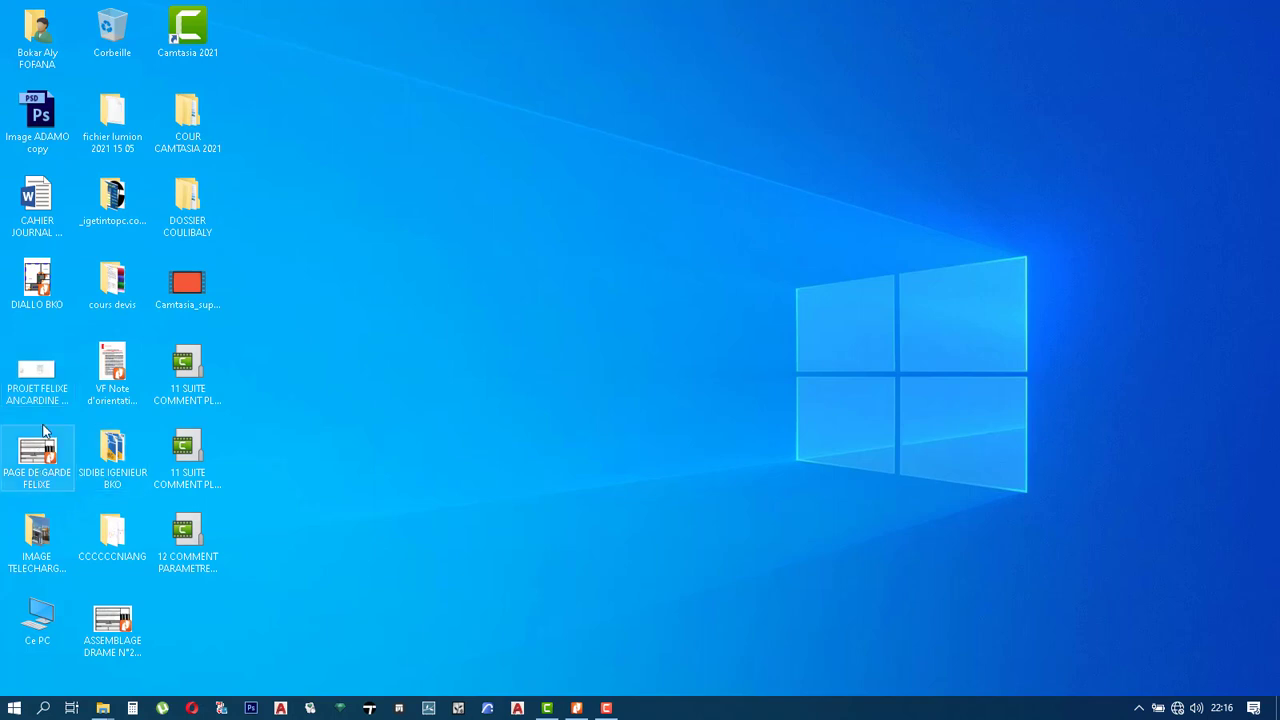
Step: Review the DIALLO BKO floor plan PDF in Nitro Pro, then return to the desktop
left_click(42, 285)
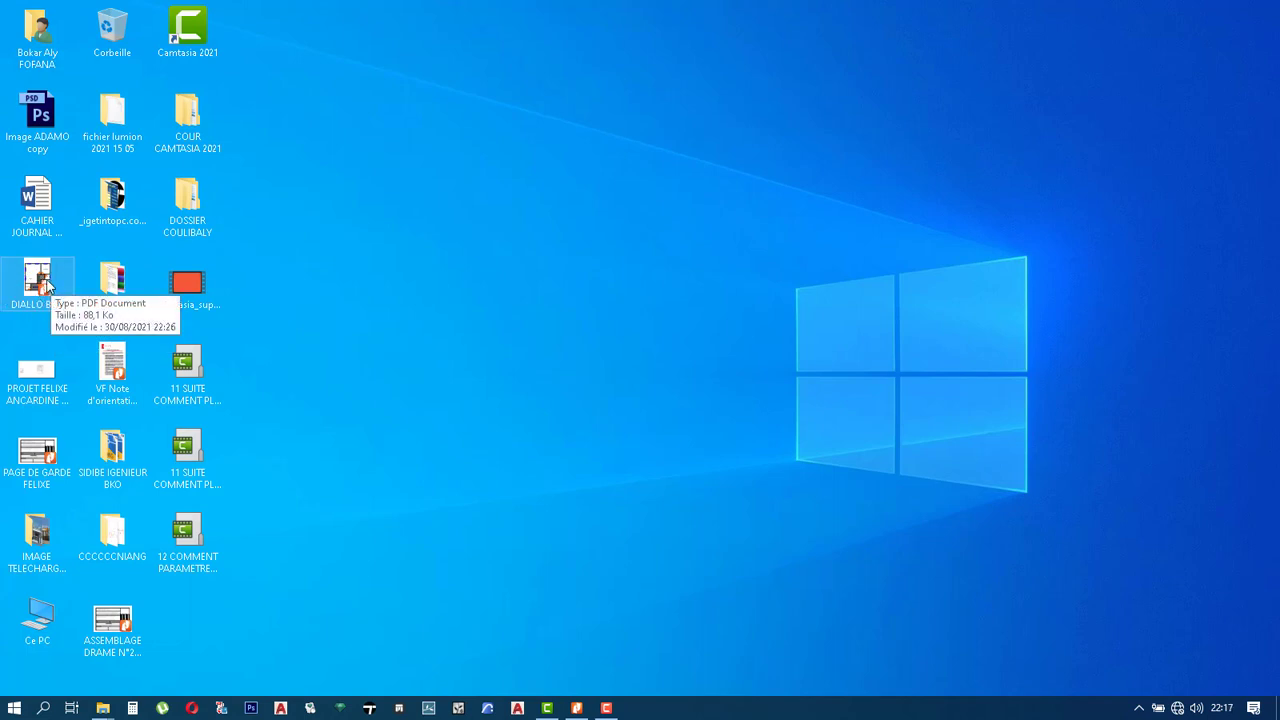
left_click(578, 708)
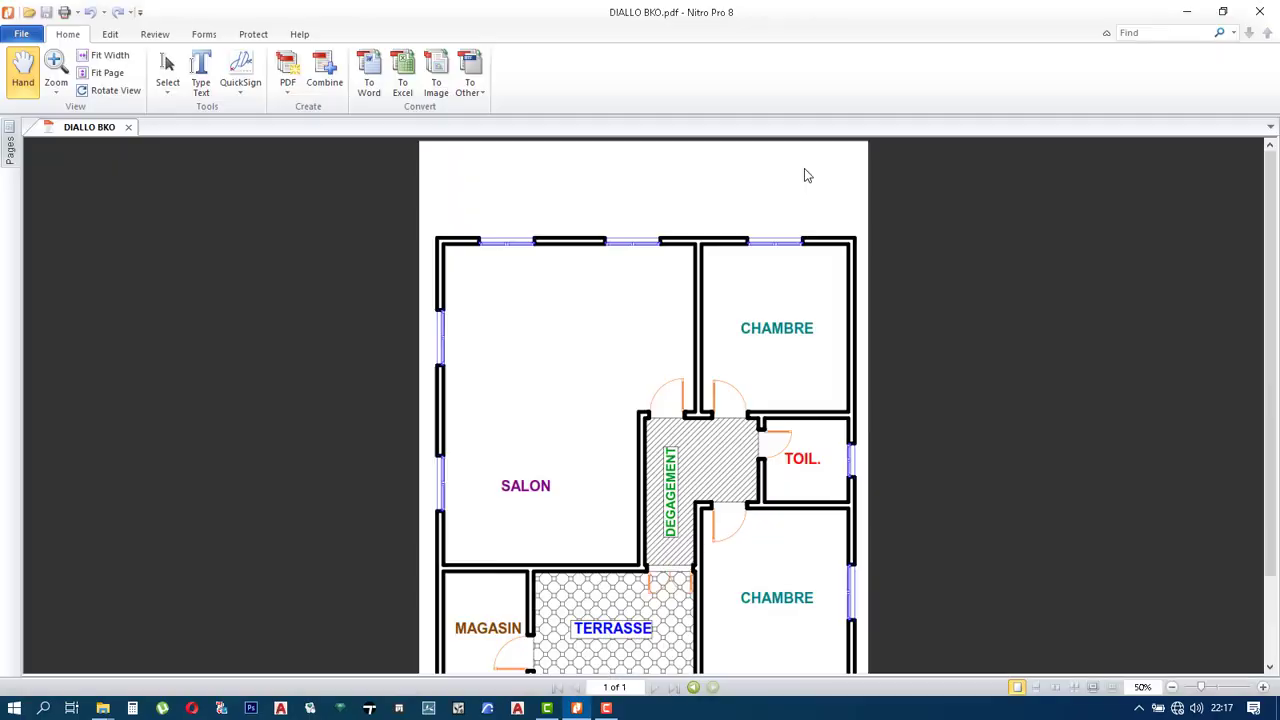
scroll(608, 472, "down", 3)
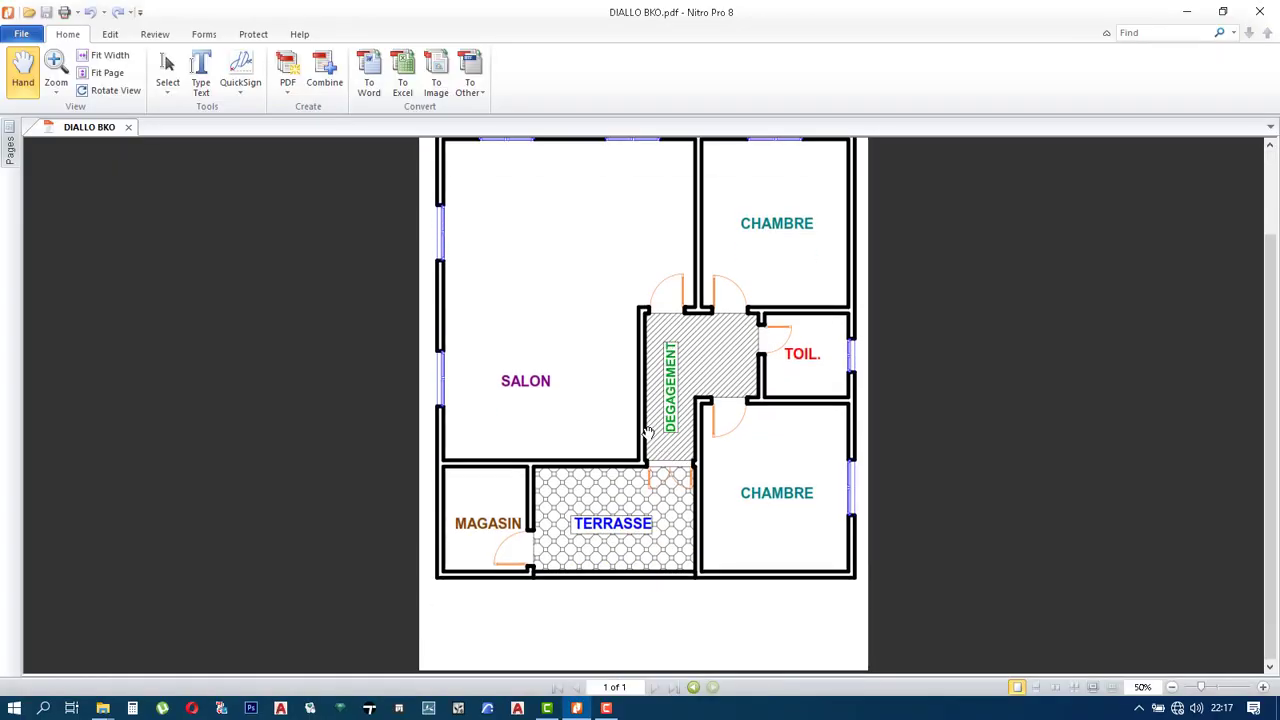
scroll(674, 269, "up", 2)
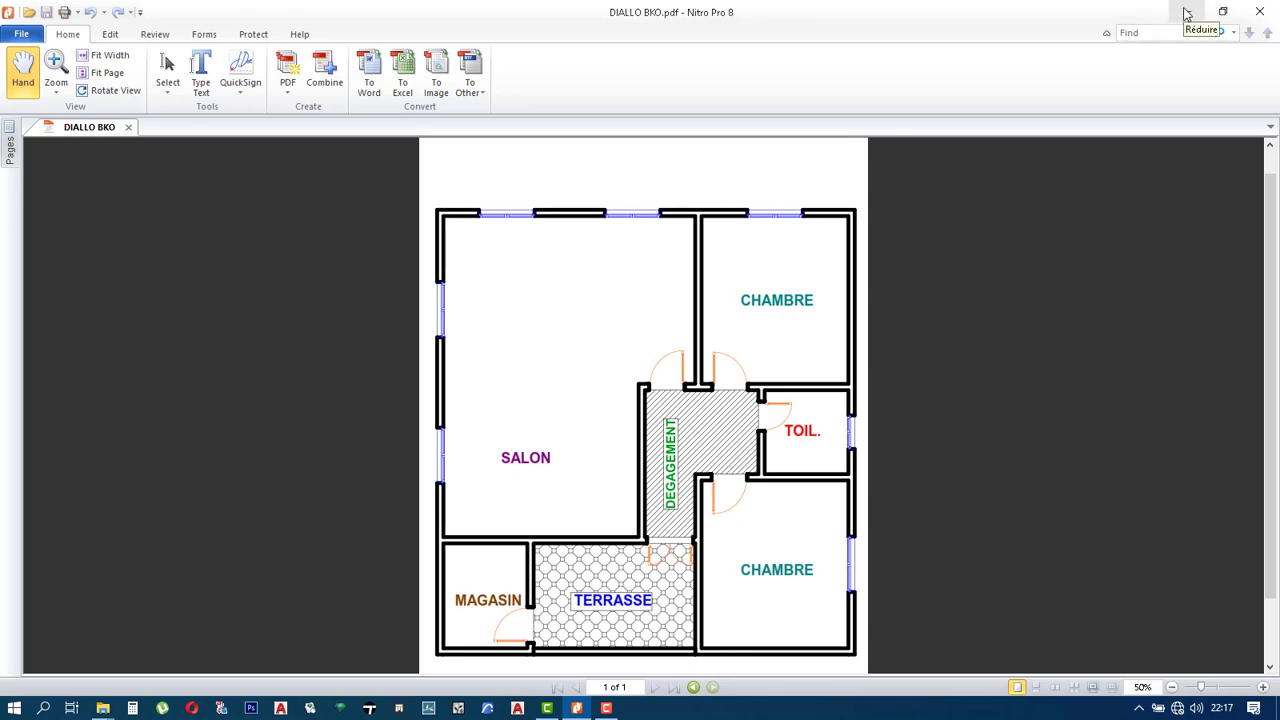
key("super+d")
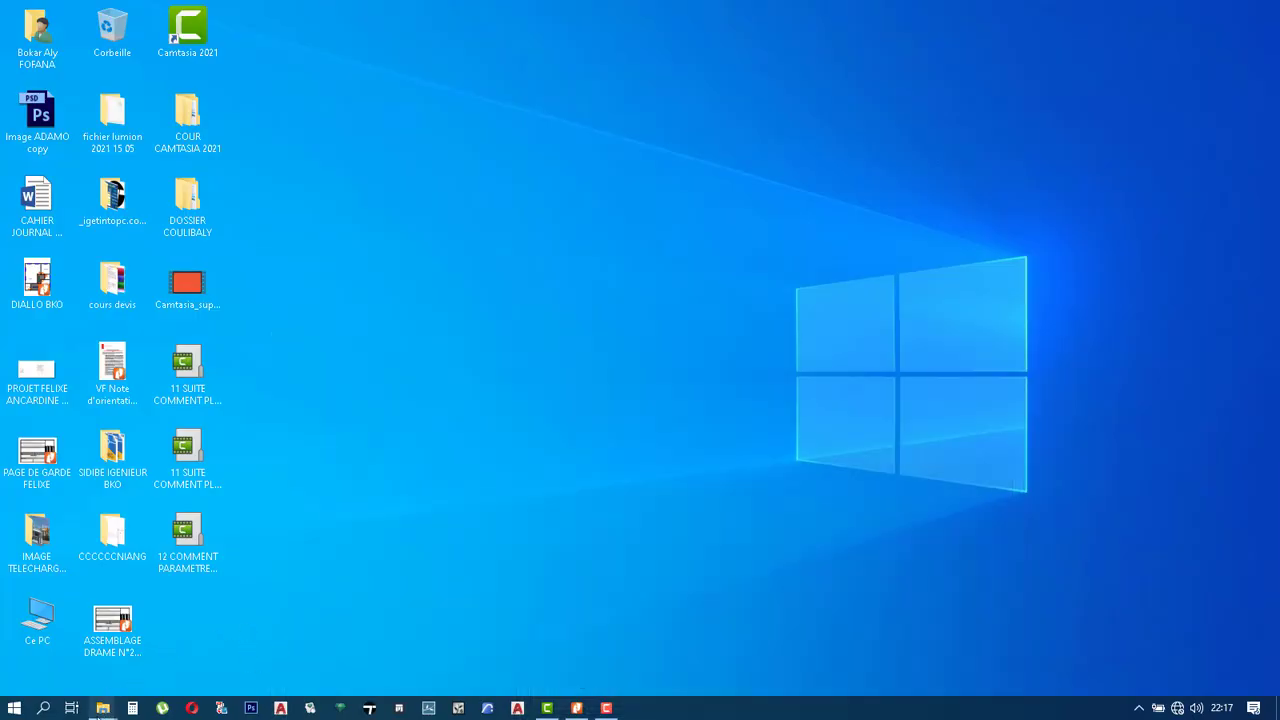
Step: Browse the ArchiCAD 25 tutorial folders and the TUTORIELS ARTLANTIS COMPLET POUR DEBUTANTS folder in File Explorer, then minimize both windows
mouse_move(102, 708)
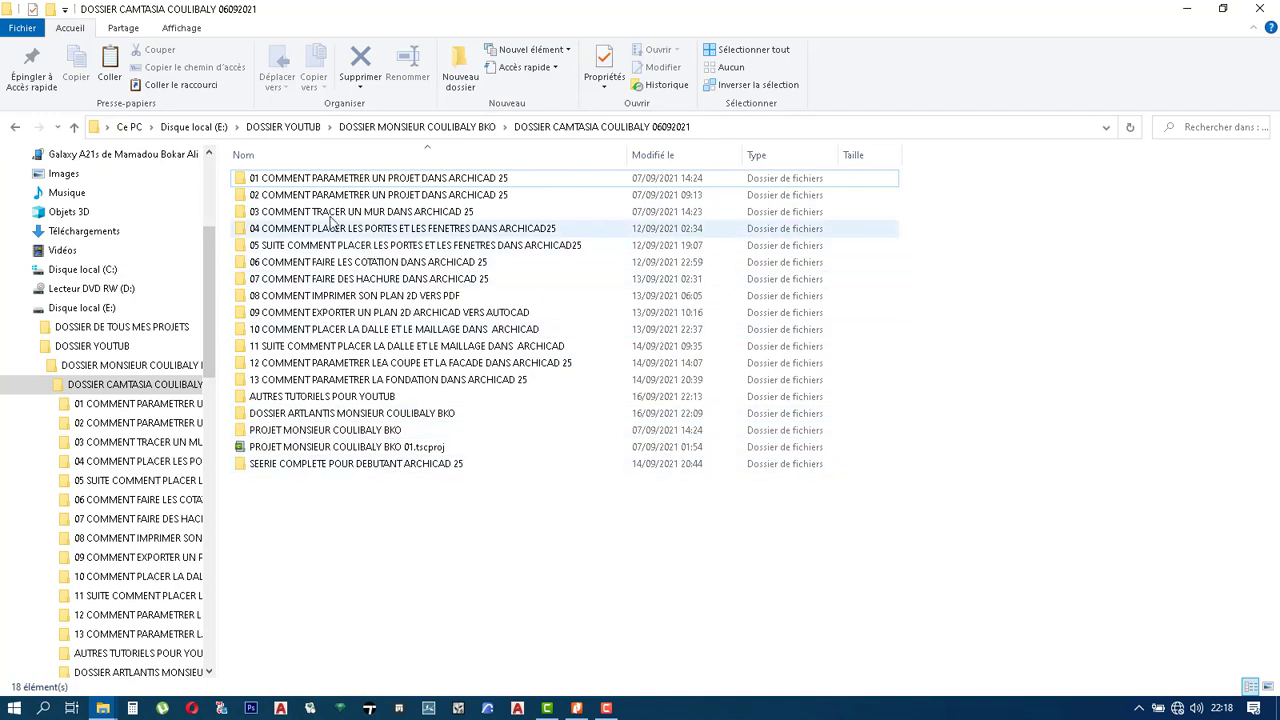
left_click(295, 180)
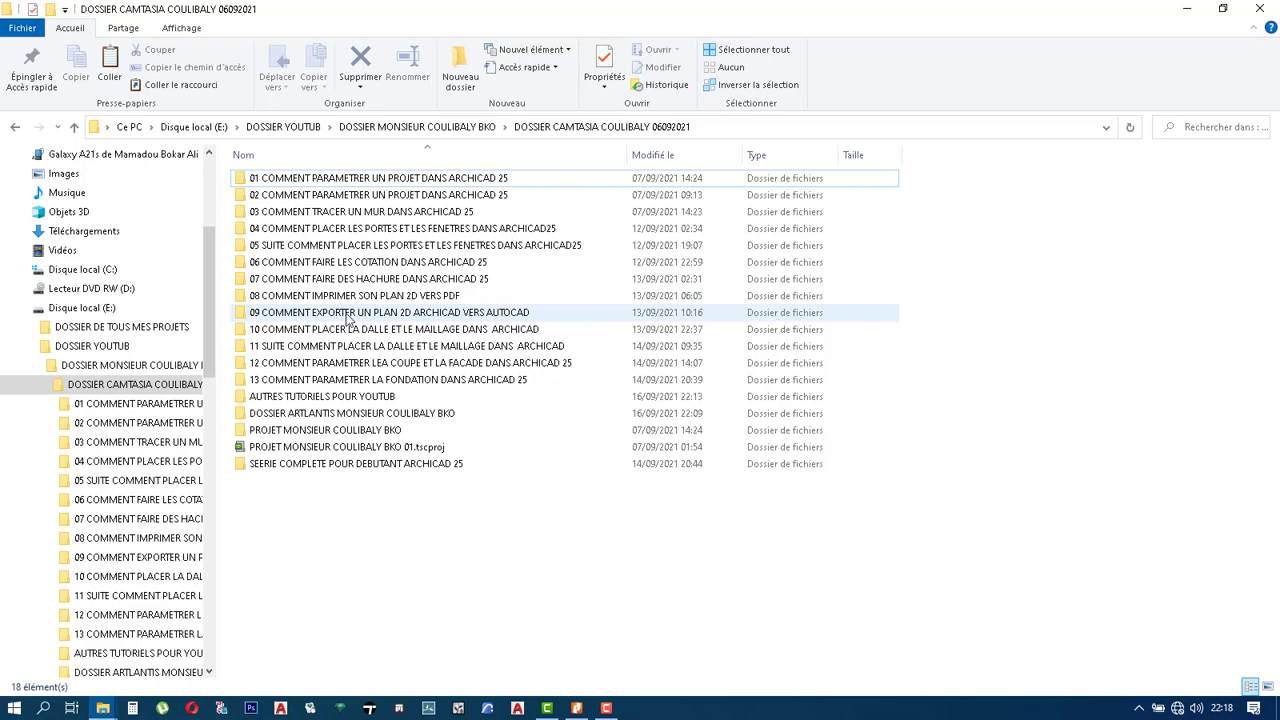
left_click(104, 709)
left_click(116, 672)
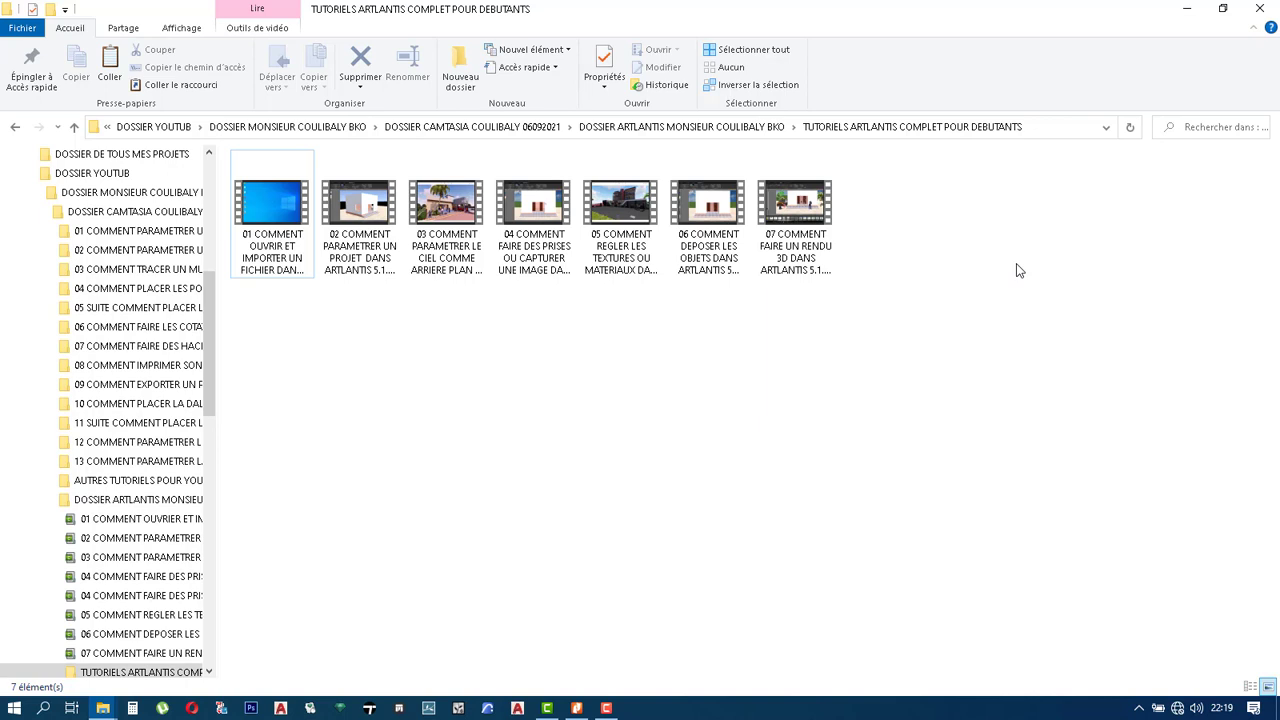
left_click(1191, 9)
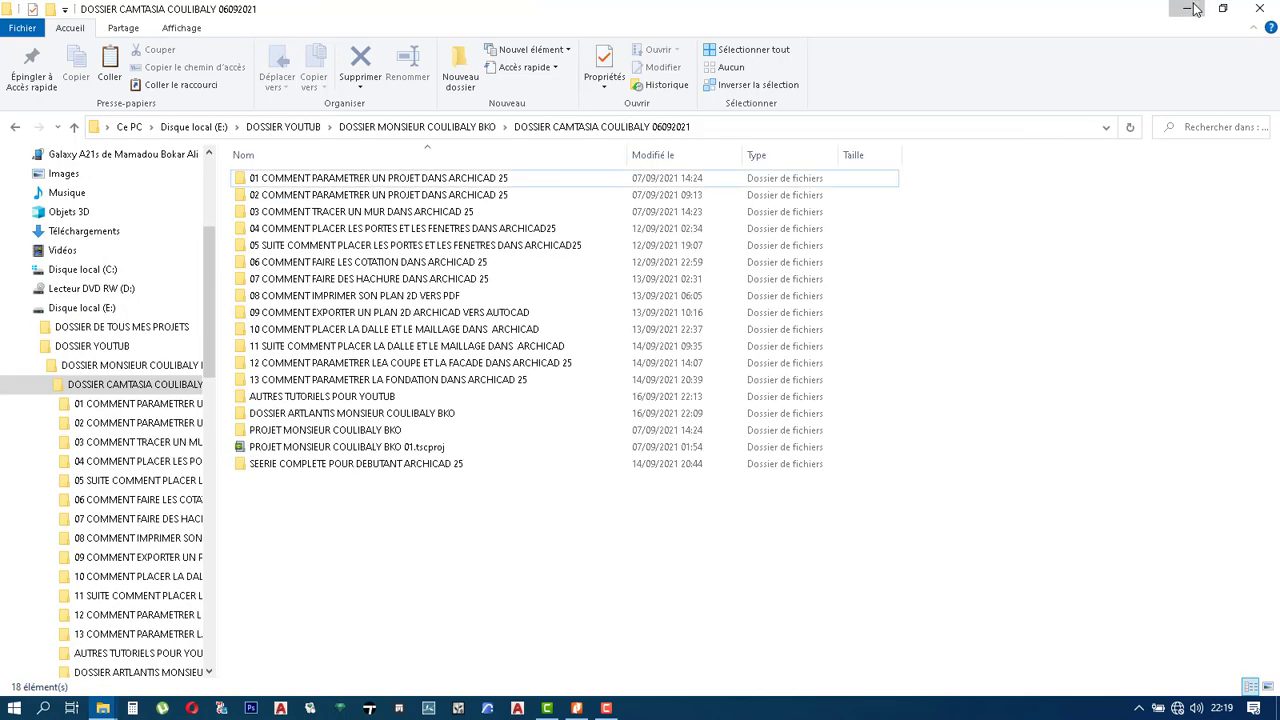
left_click(1191, 9)
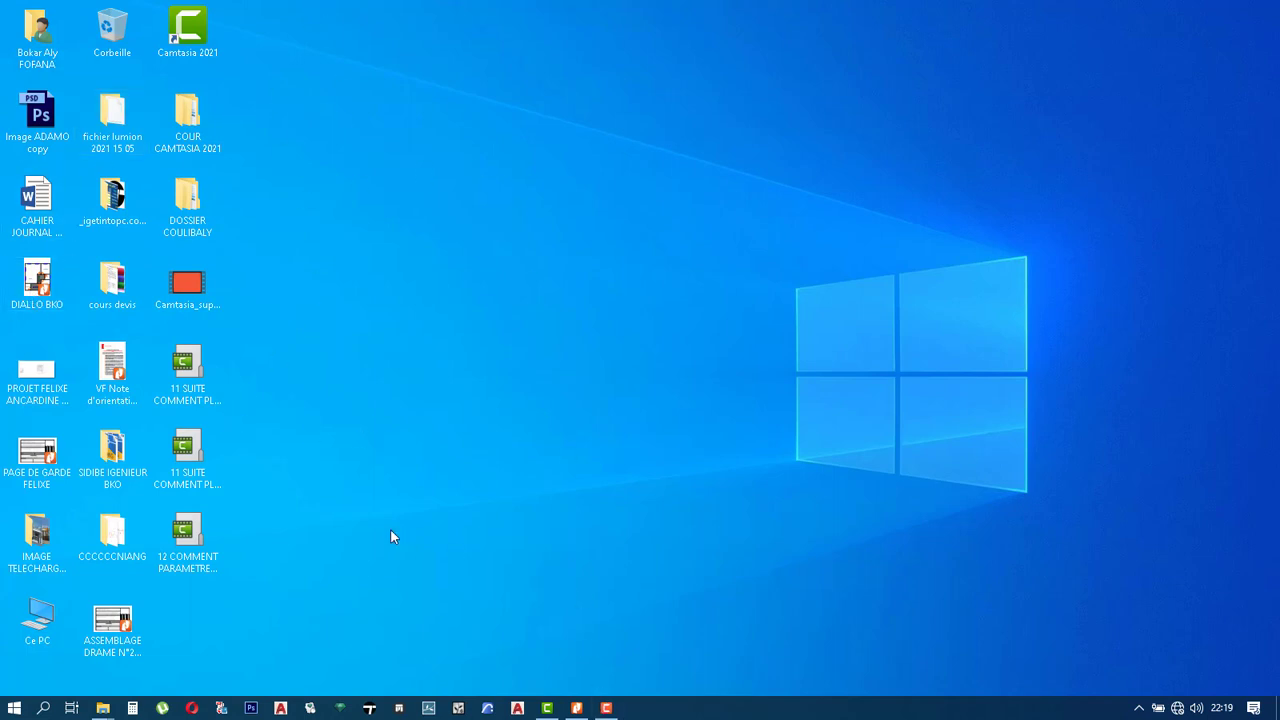
Step: Look over the DIALLO BKO floor plan once more in Nitro Pro and close the PDF viewer
left_click(608, 706)
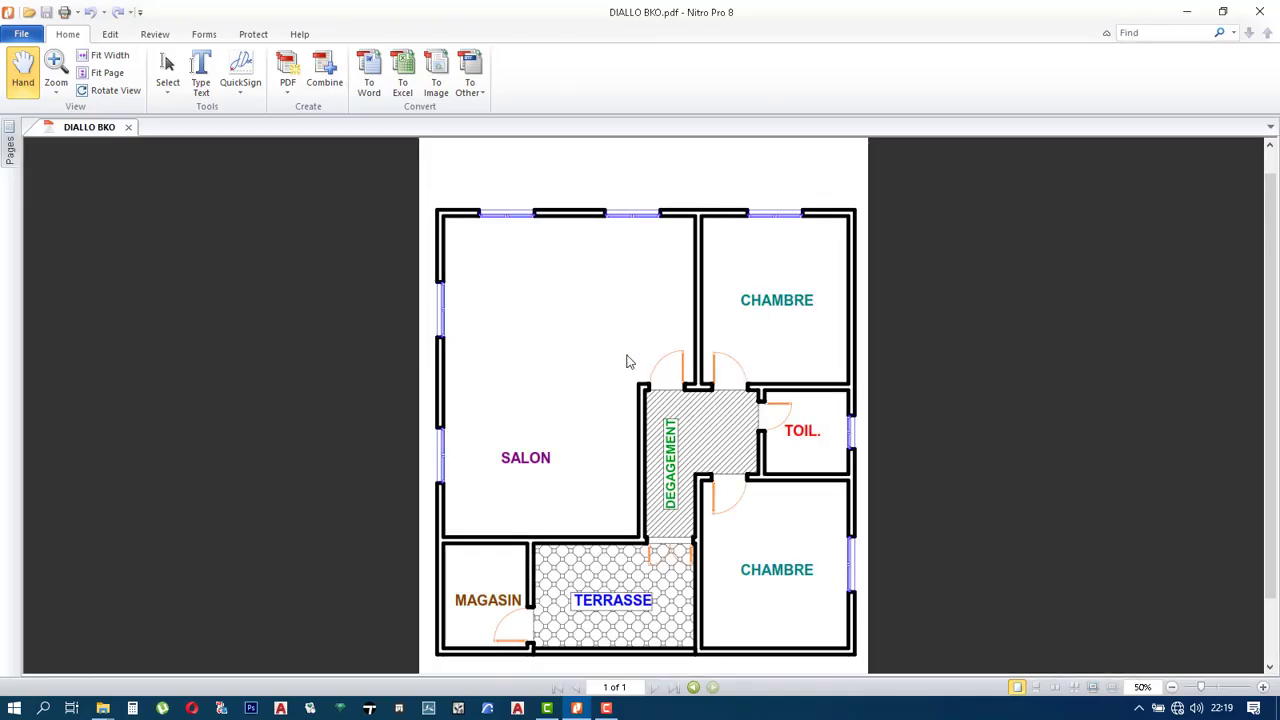
scroll(586, 284, "down", 1)
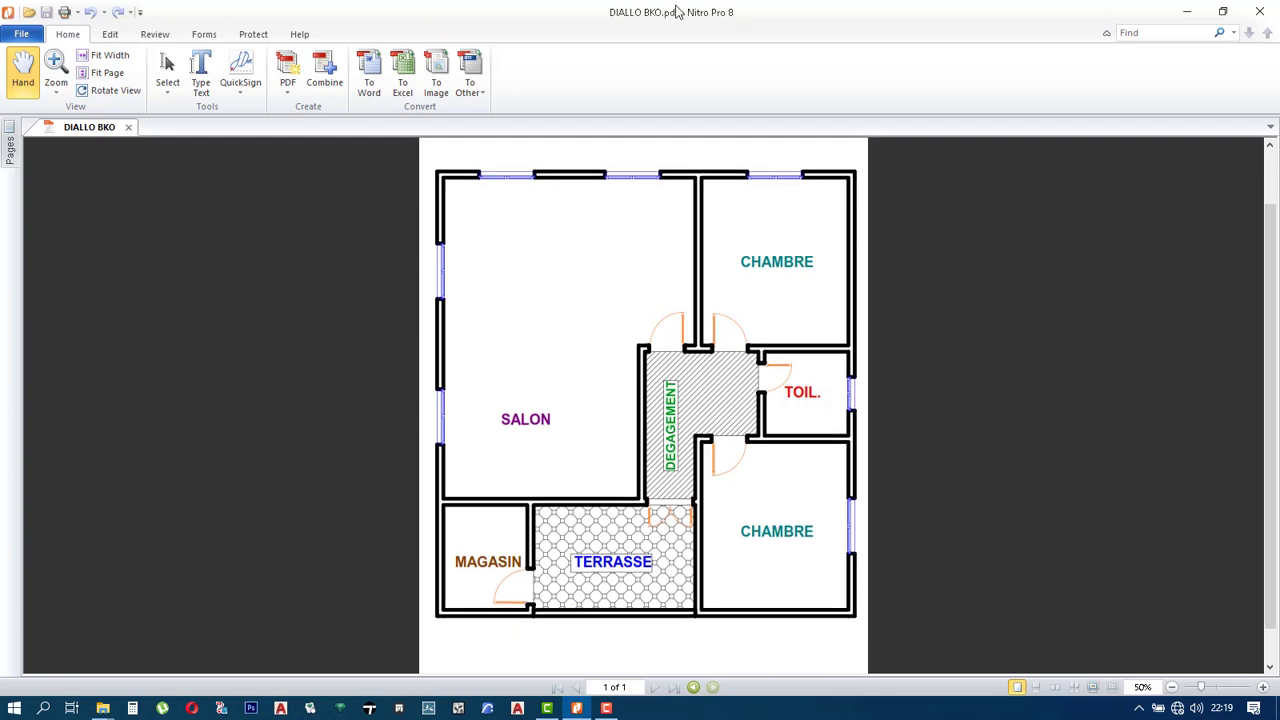
left_click(1266, 12)
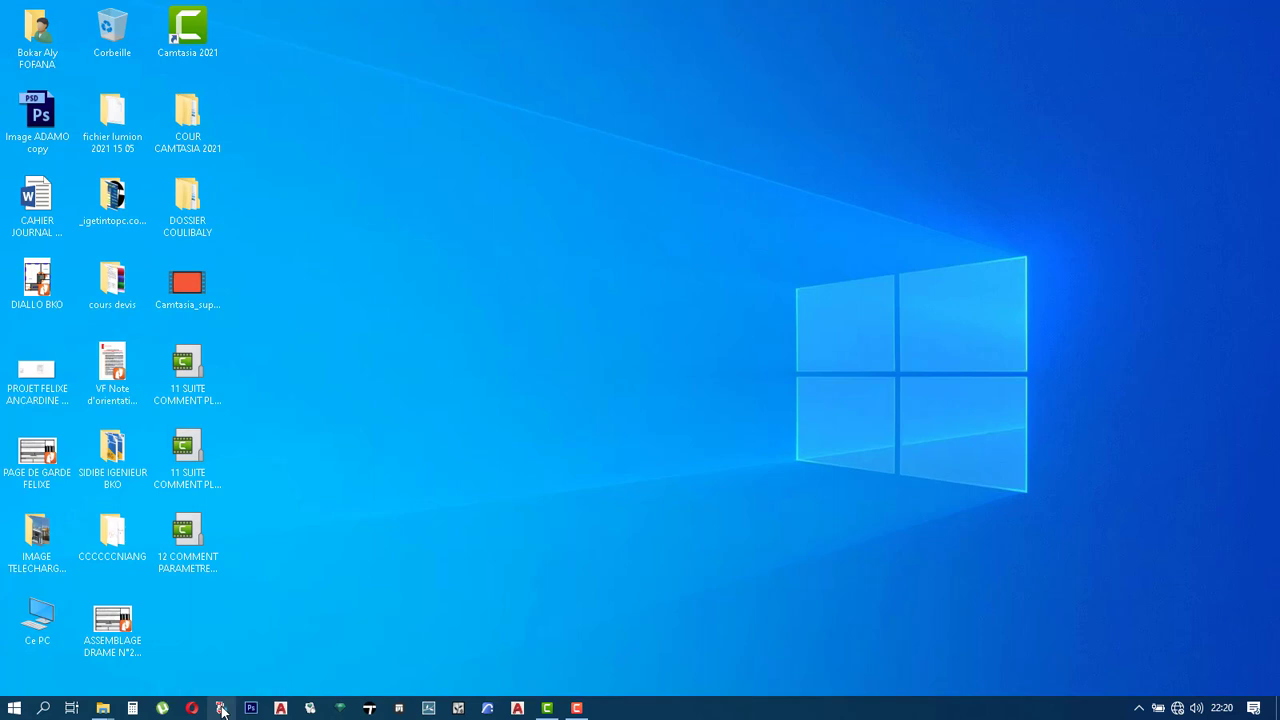
Step: Launch AutoDWG PDF to DWG Converter and start browsing for the source PDF file
left_click(576, 708)
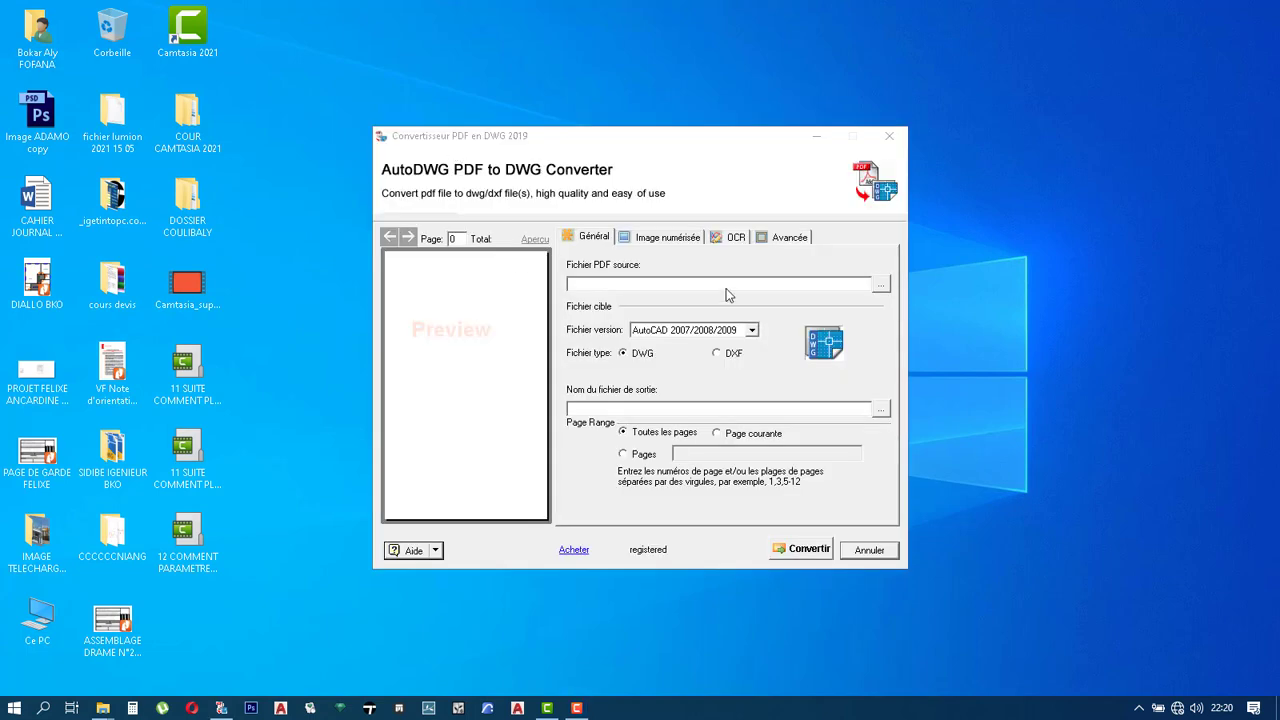
left_click(837, 133)
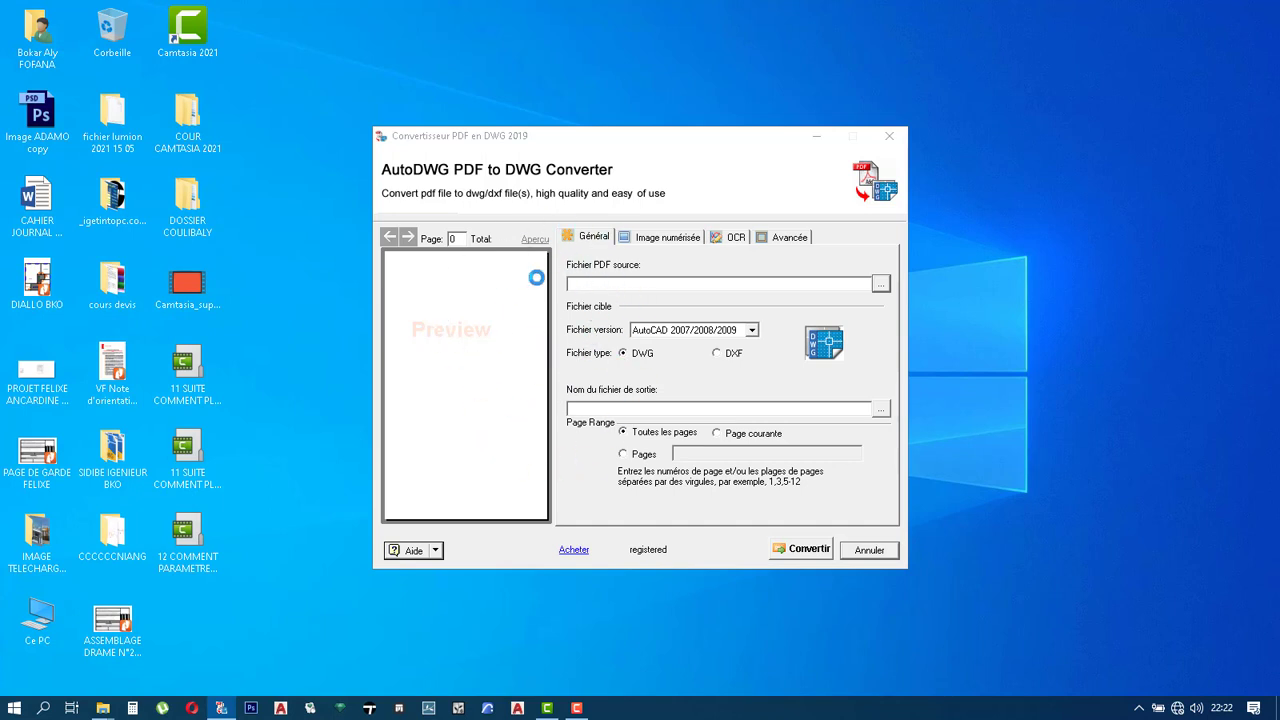
left_click(575, 709)
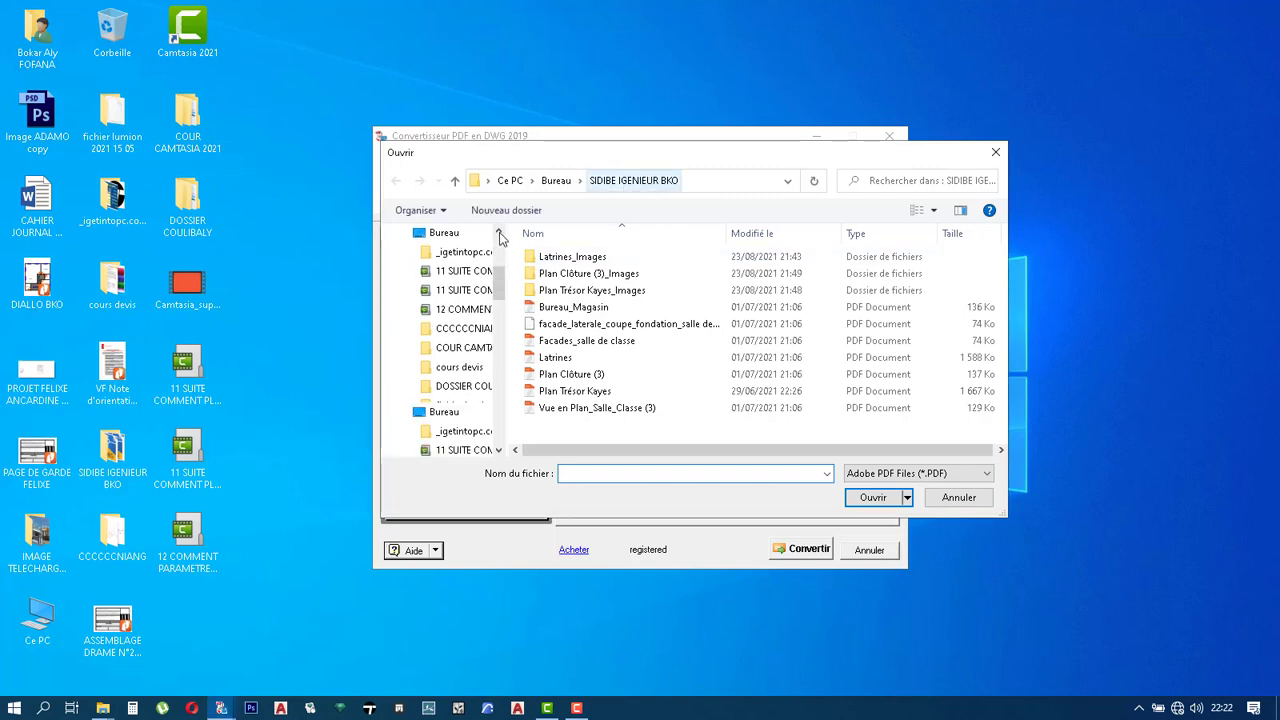
Step: Load DIALLO BKO.pdf from the Bureau folder as the converter's source file
left_click(500, 233)
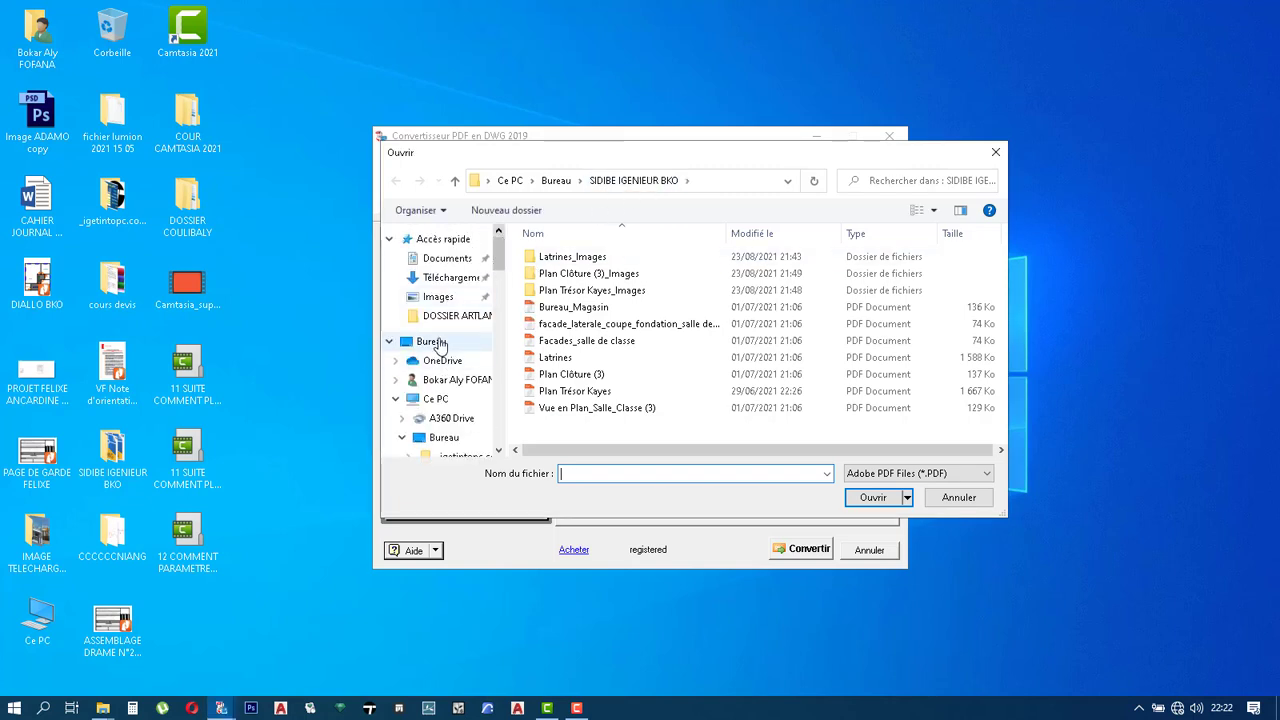
left_click(438, 343)
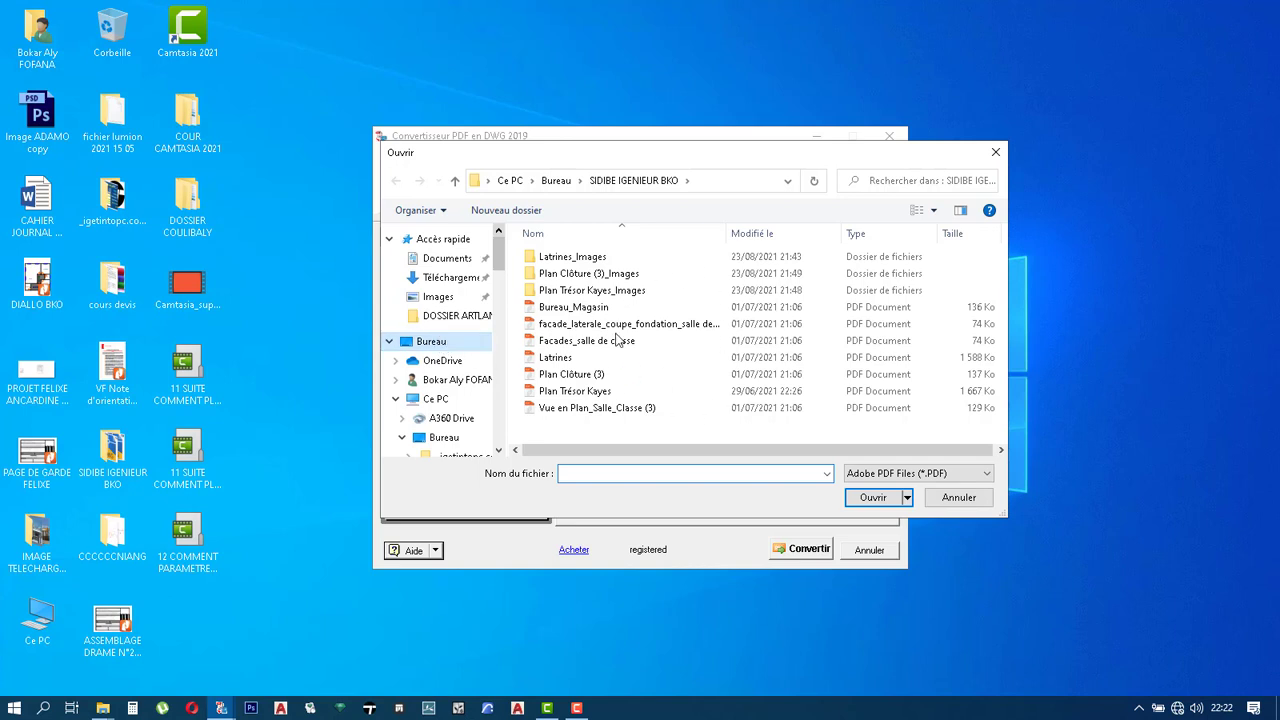
left_click(444, 344)
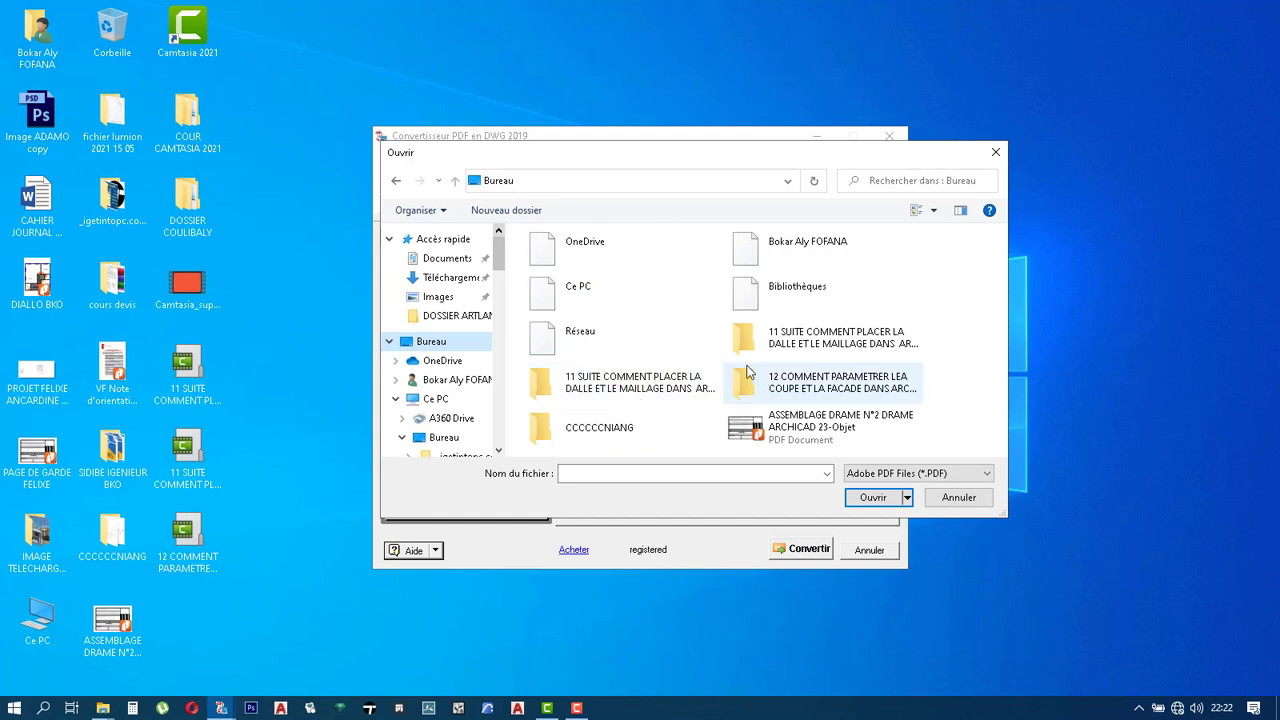
scroll(770, 375, "down", 3)
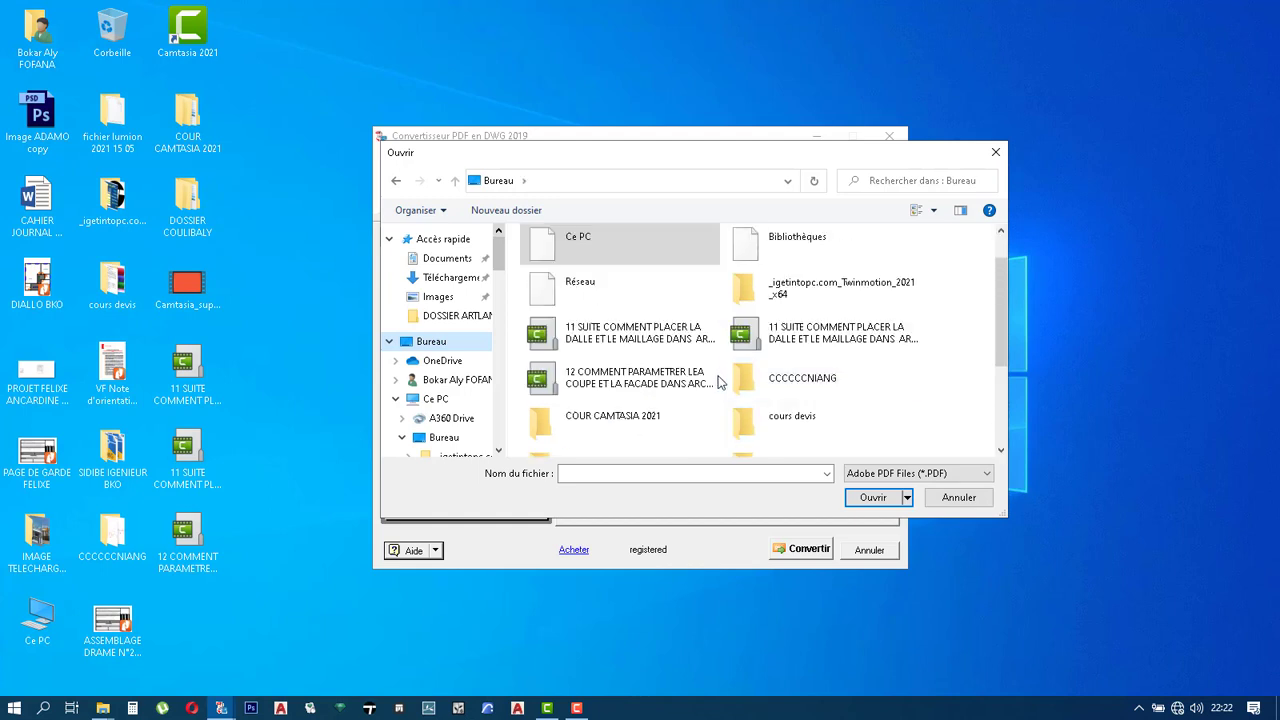
scroll(837, 400, "down", 3)
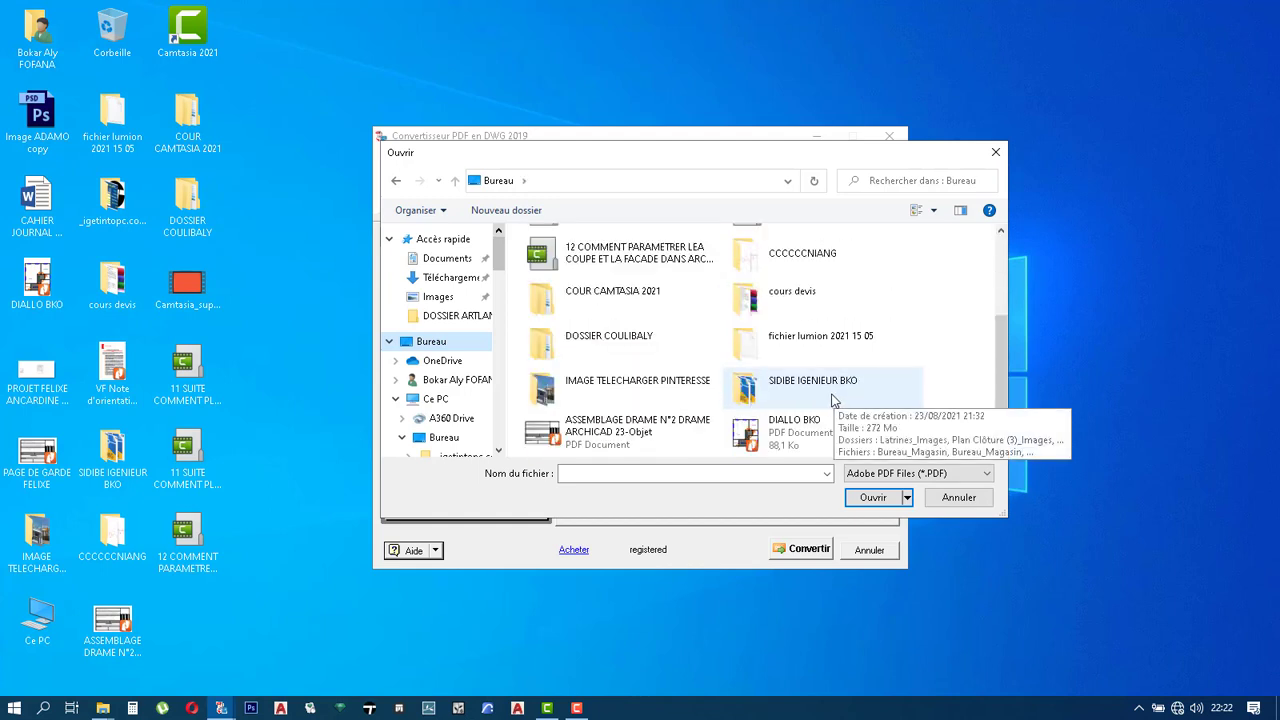
scroll(822, 400, "down", 1)
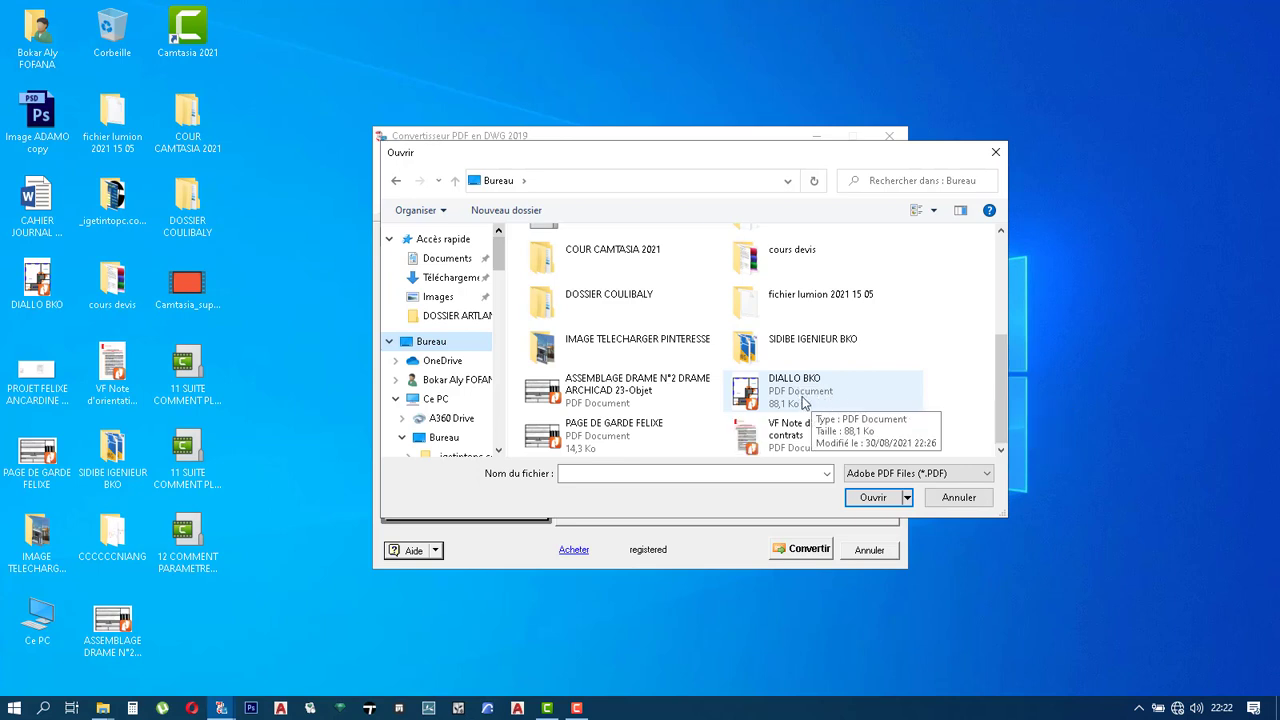
left_click(803, 400)
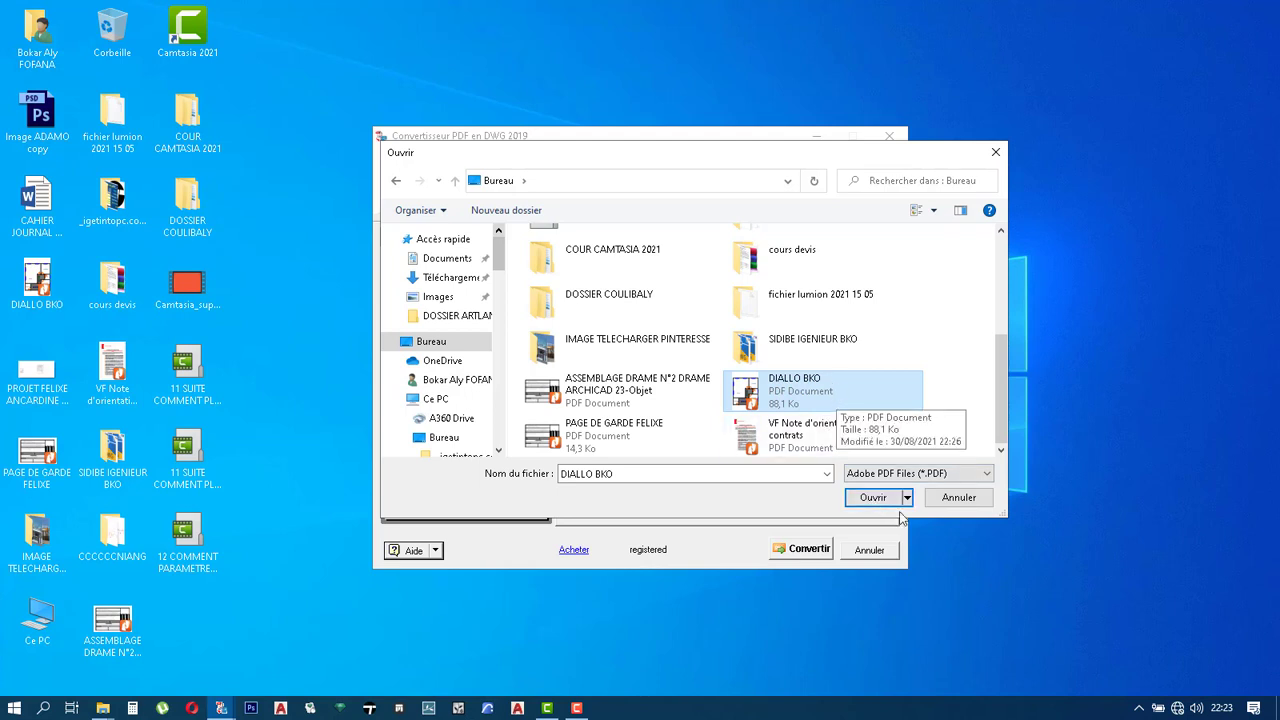
left_click(873, 497)
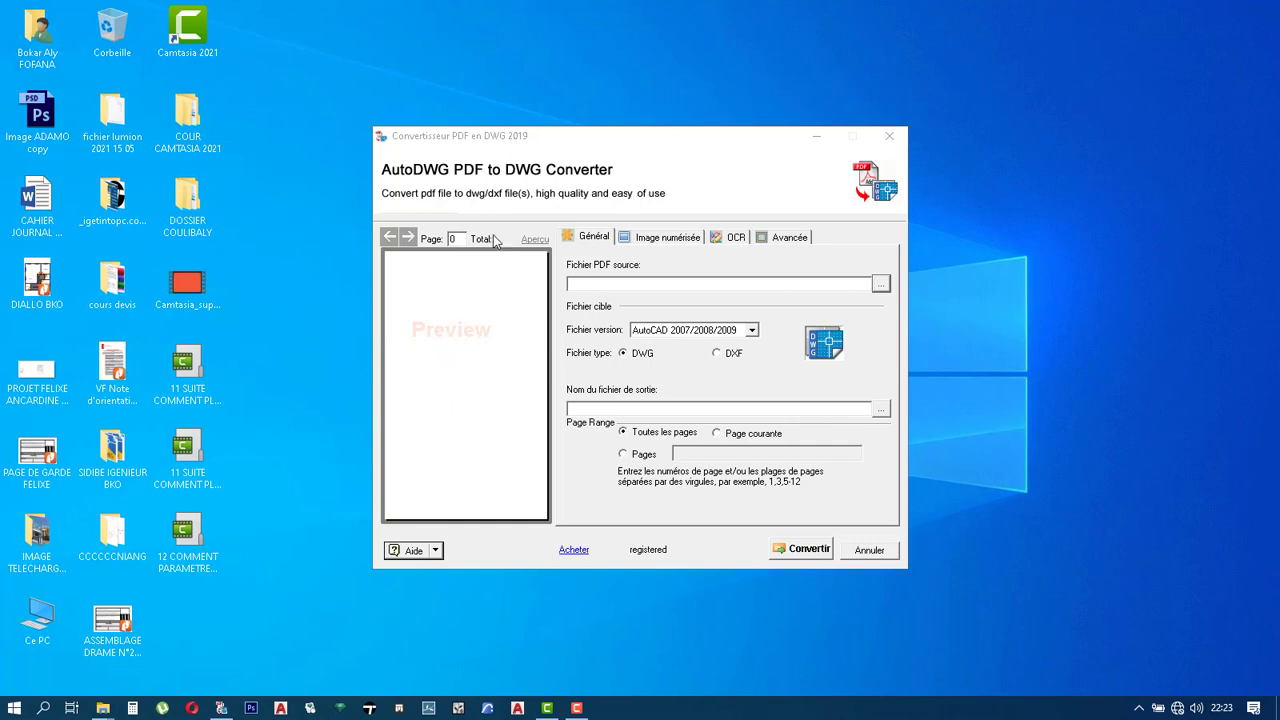
left_click(583, 712)
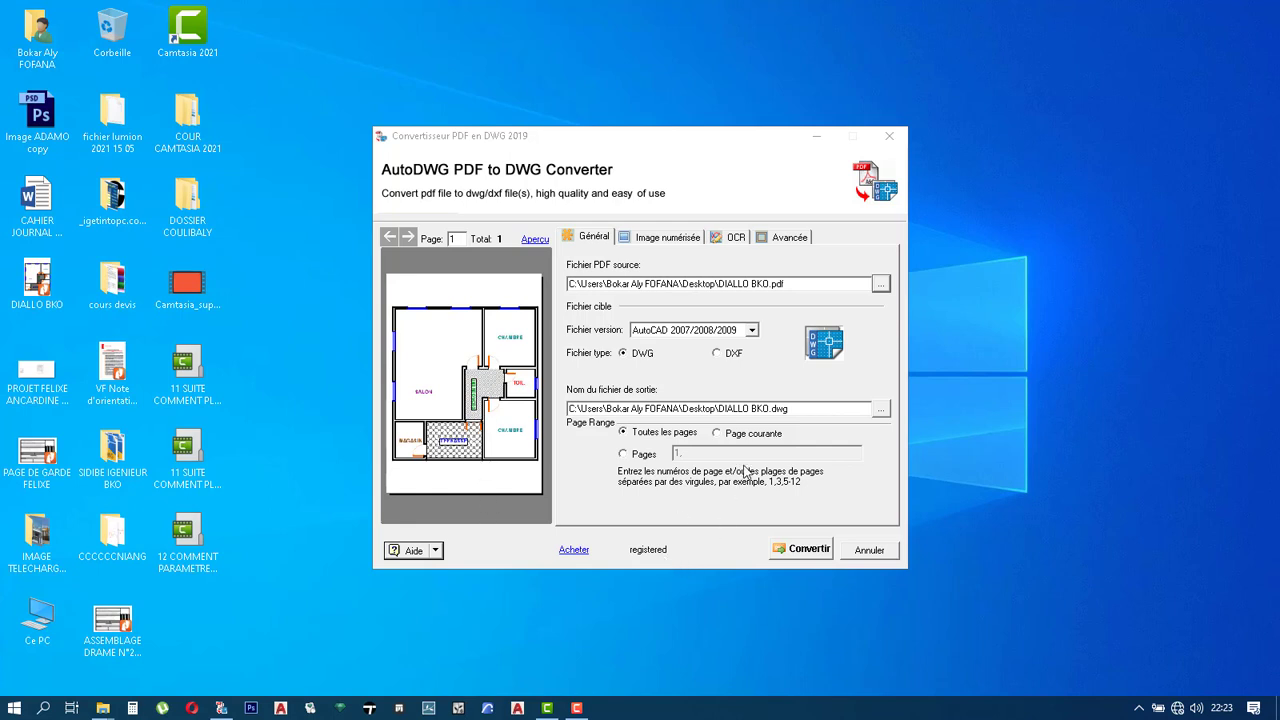
Step: Convert the PDF plan to a DWG file and open the result in the maximized DWG viewer
left_click(810, 551)
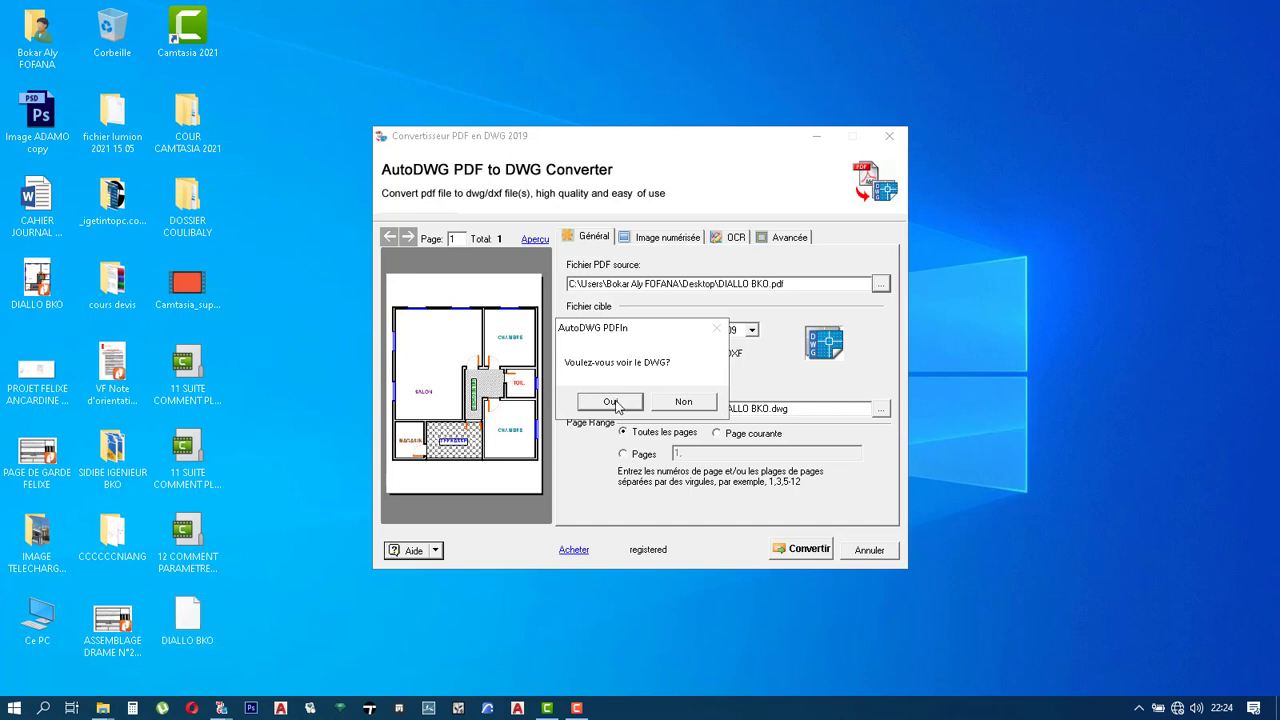
left_click(612, 402)
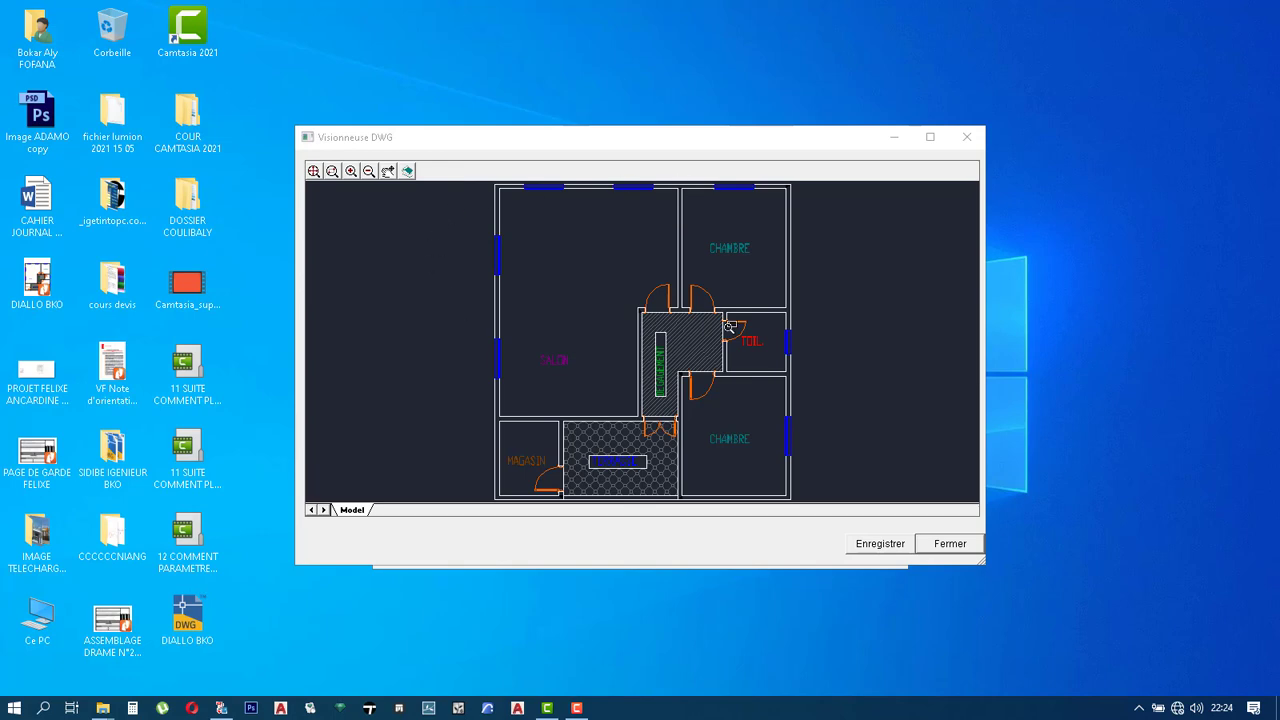
left_click(931, 139)
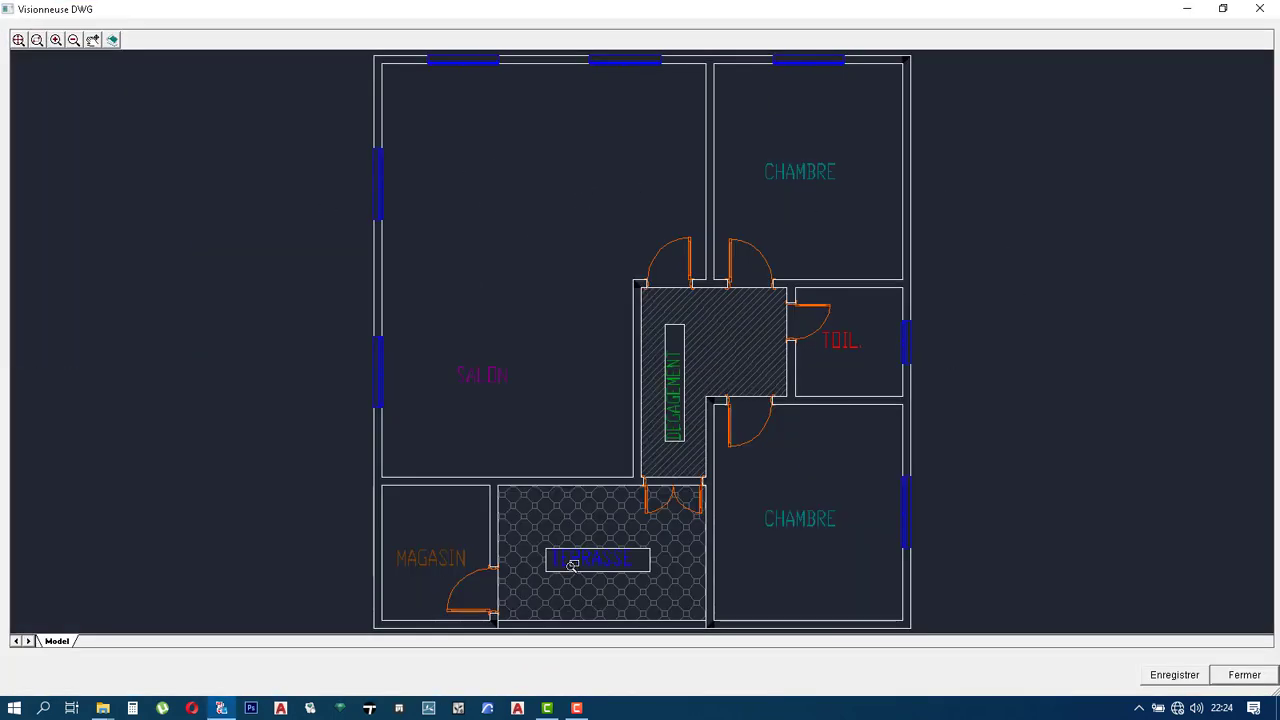
Step: Inspect the converted floor plan's walls, doors, hatches and room labels, then close the viewer and the converter
scroll(574, 428, "down", 5)
scroll(575, 422, "up", 5)
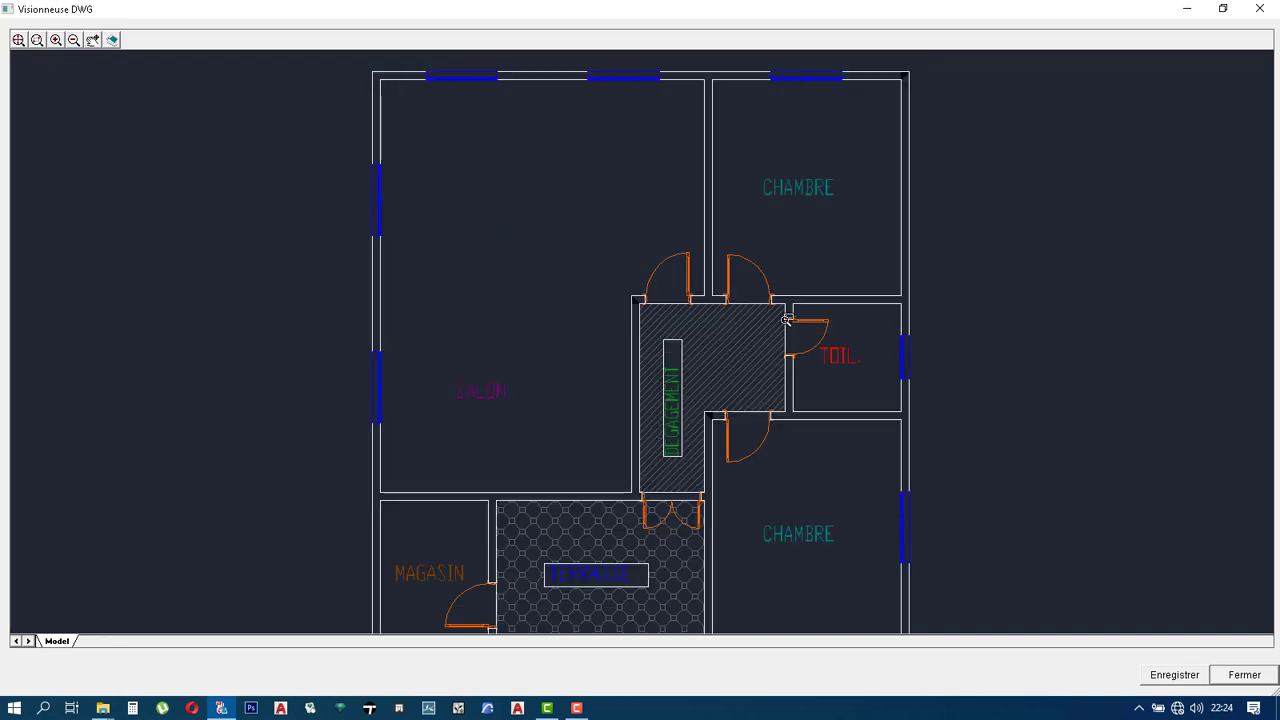
scroll(766, 350, "down", 3)
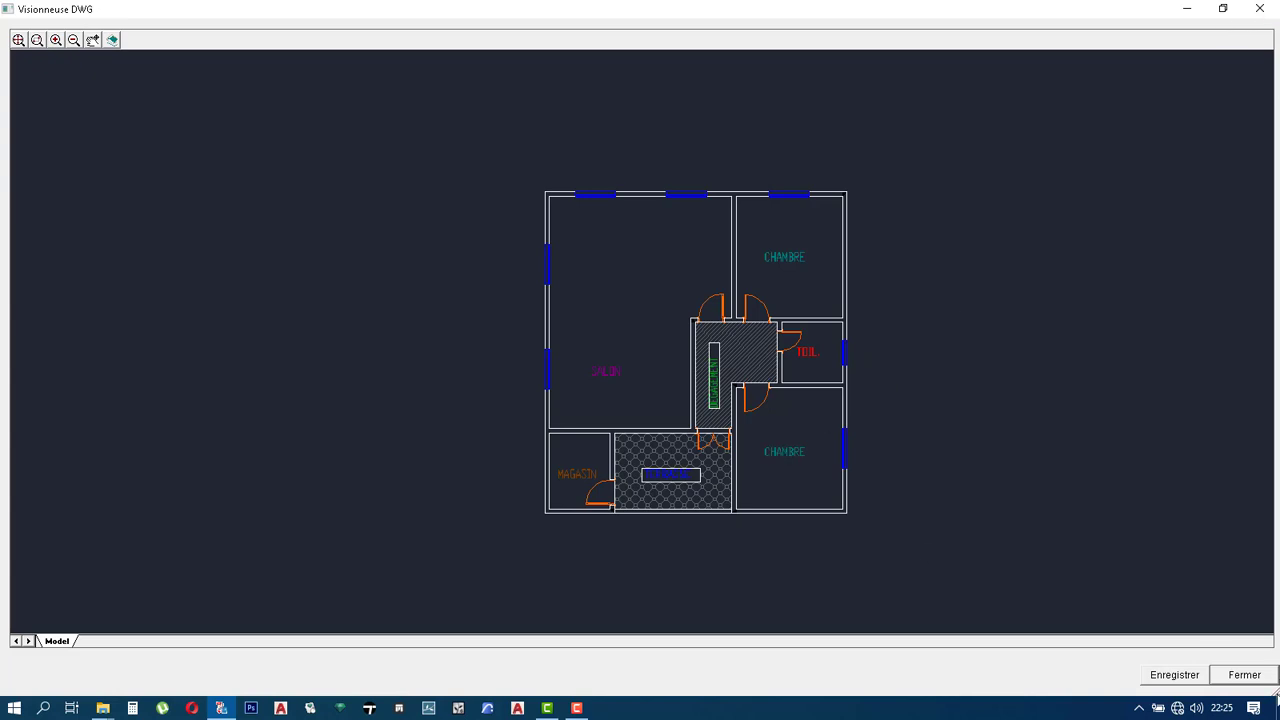
left_click(1245, 675)
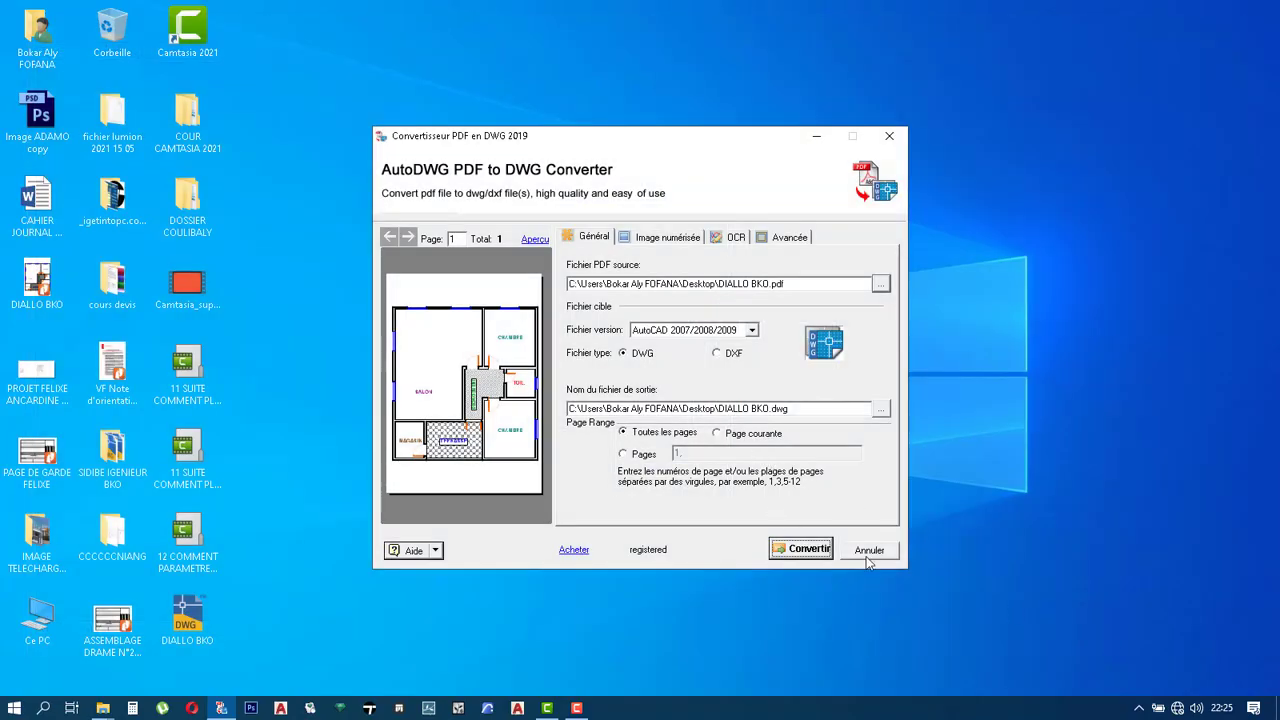
left_click(880, 140)
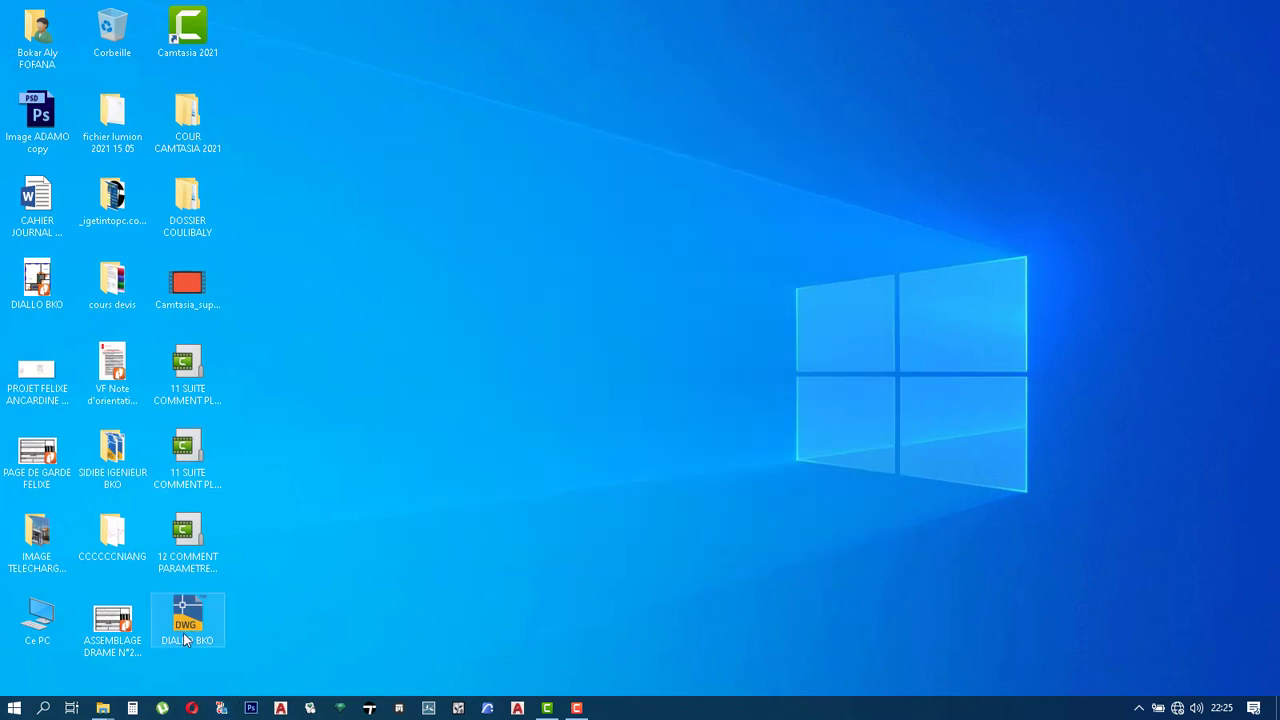
Step: Switch to AutoCAD 2022, start opening an existing drawing and browse to the Bureau folder
left_click(577, 709)
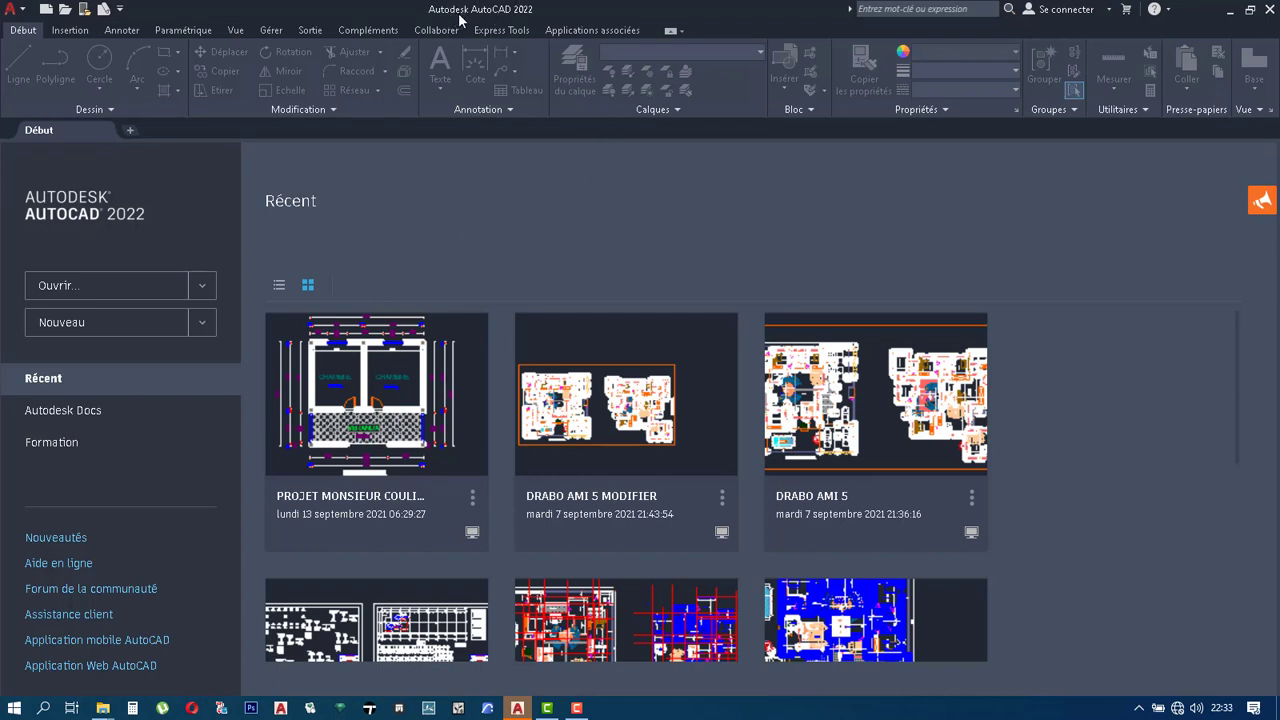
scroll(460, 18, "down", 3)
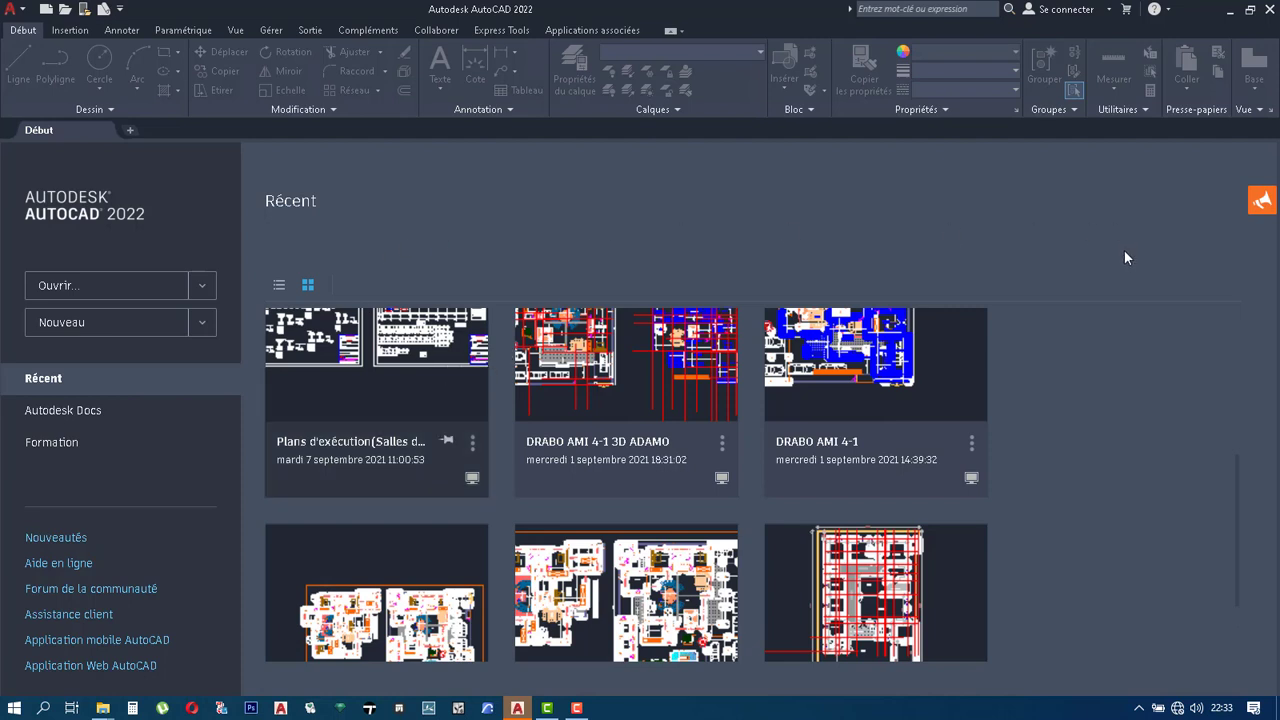
left_click(114, 296)
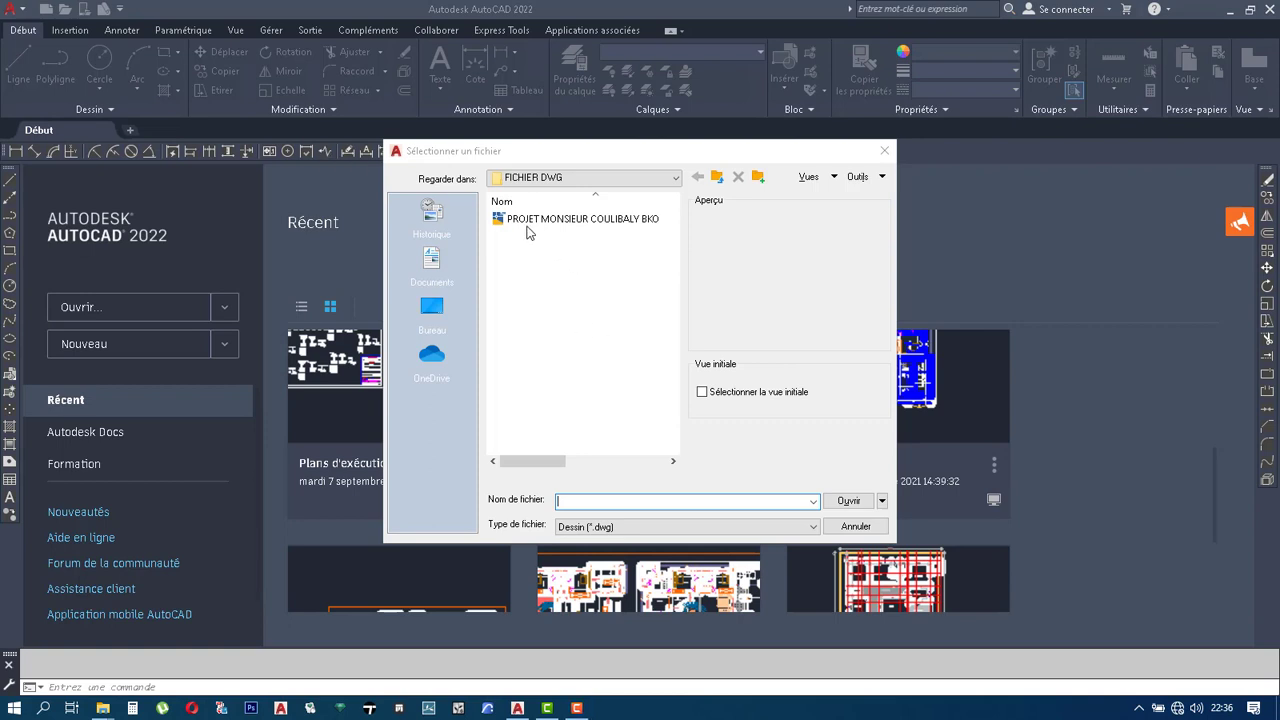
left_click(432, 308)
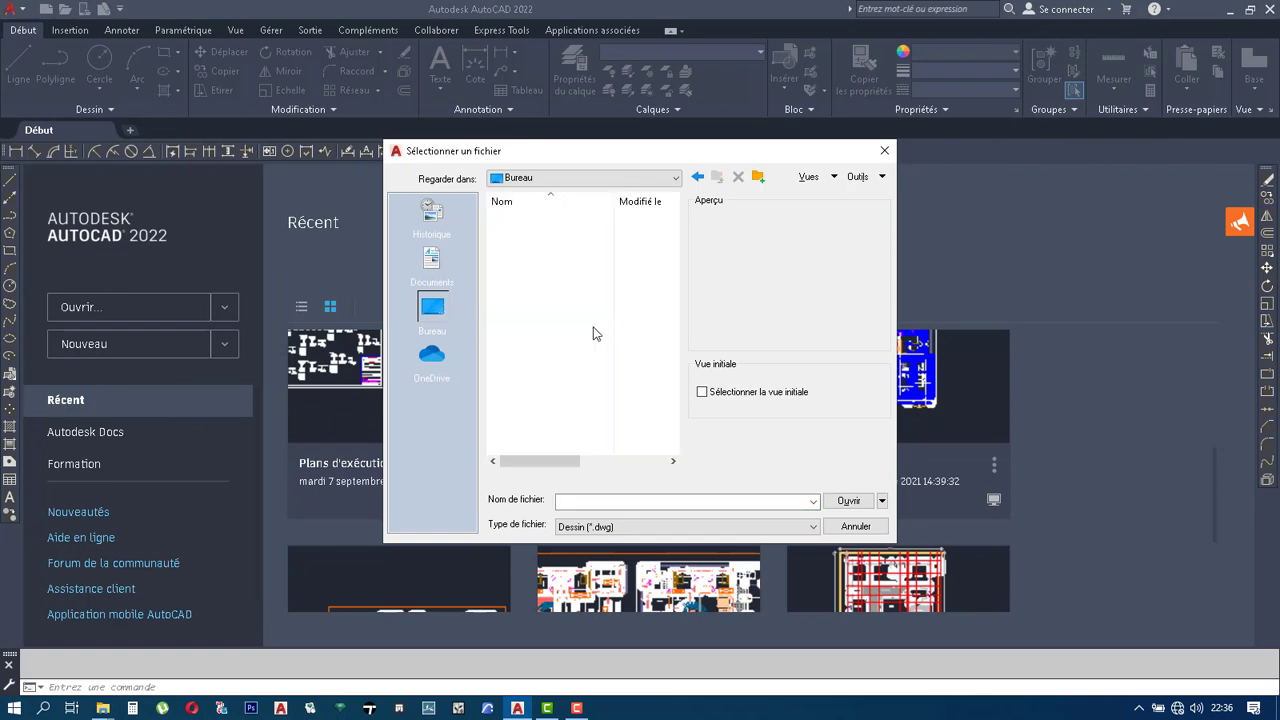
Step: Open the DIALLO BKO drawing from the Bureau folder, choosing to proceed with opening the foreign DWG file
scroll(582, 345, "down", 1)
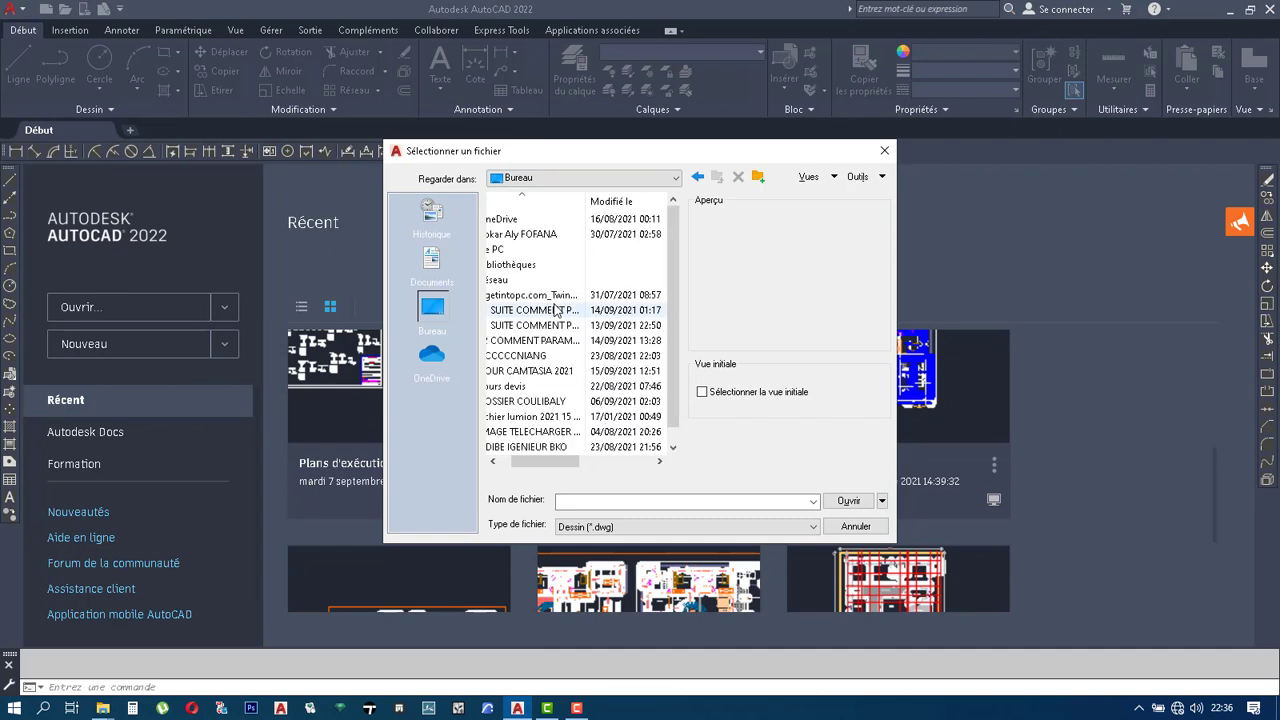
left_click_drag(538, 468, 526, 468)
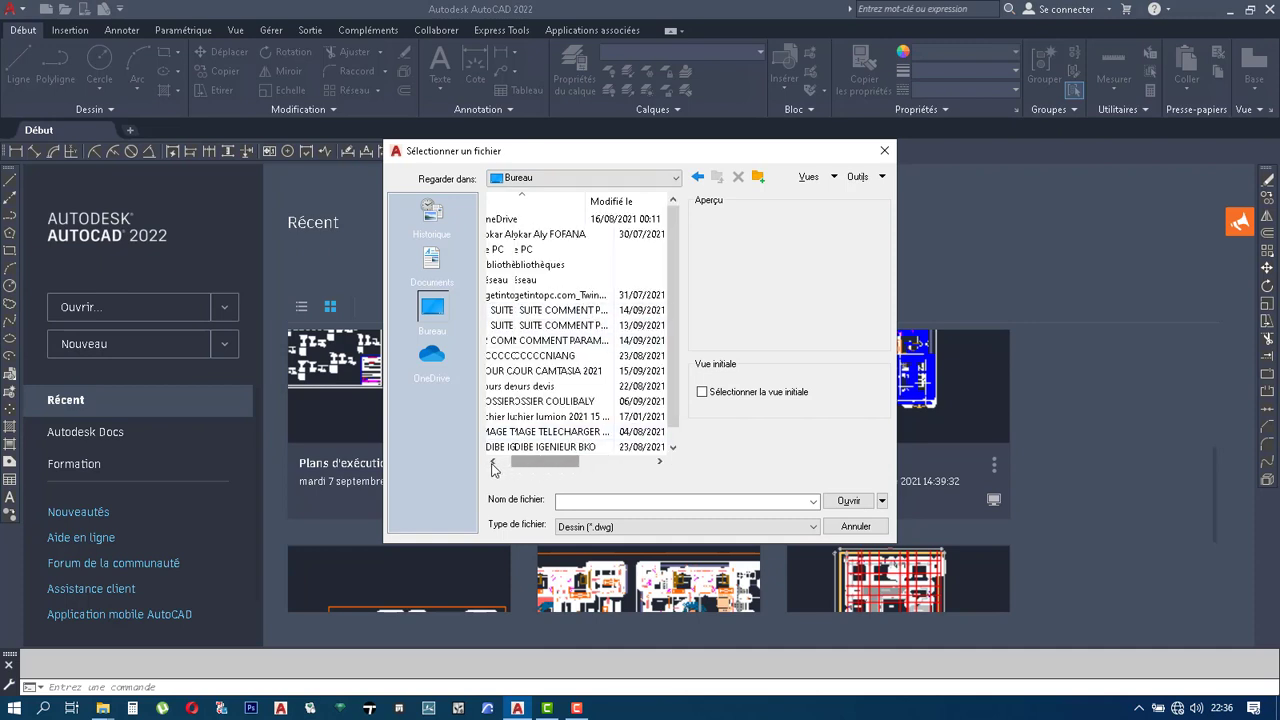
left_click(620, 527)
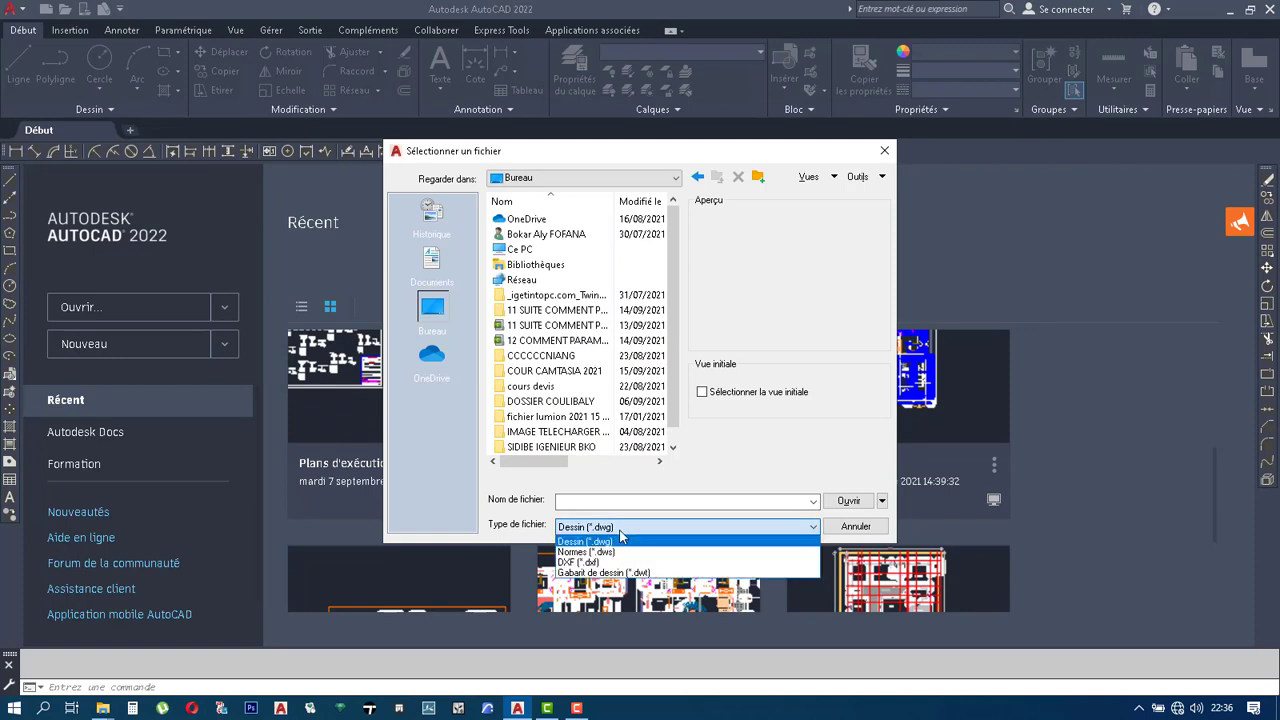
left_click(623, 527)
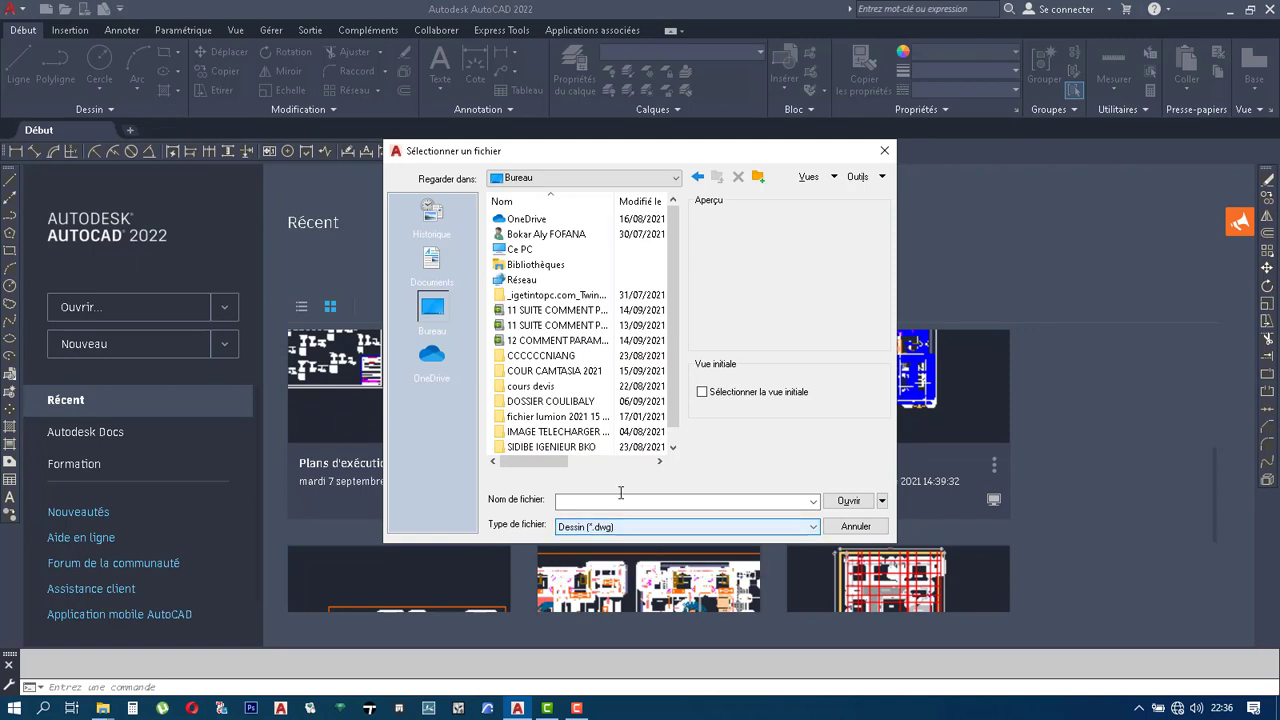
scroll(550, 405, "down", 1)
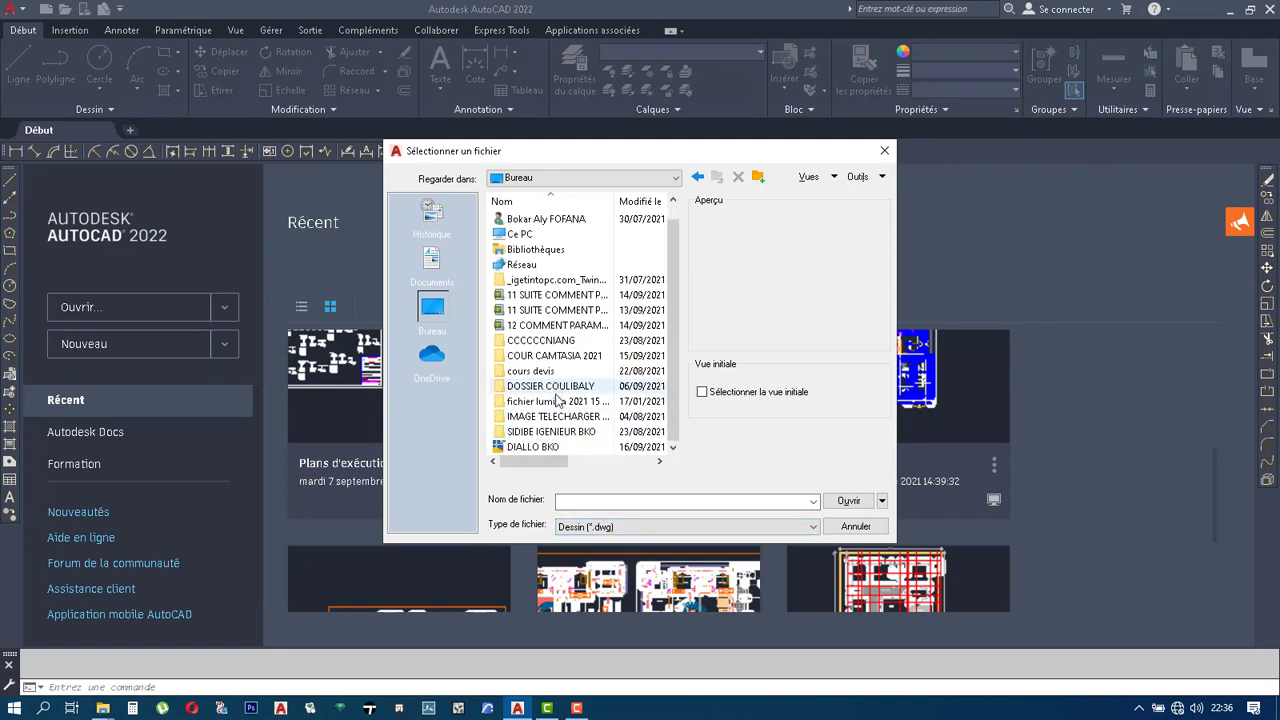
left_click(548, 450)
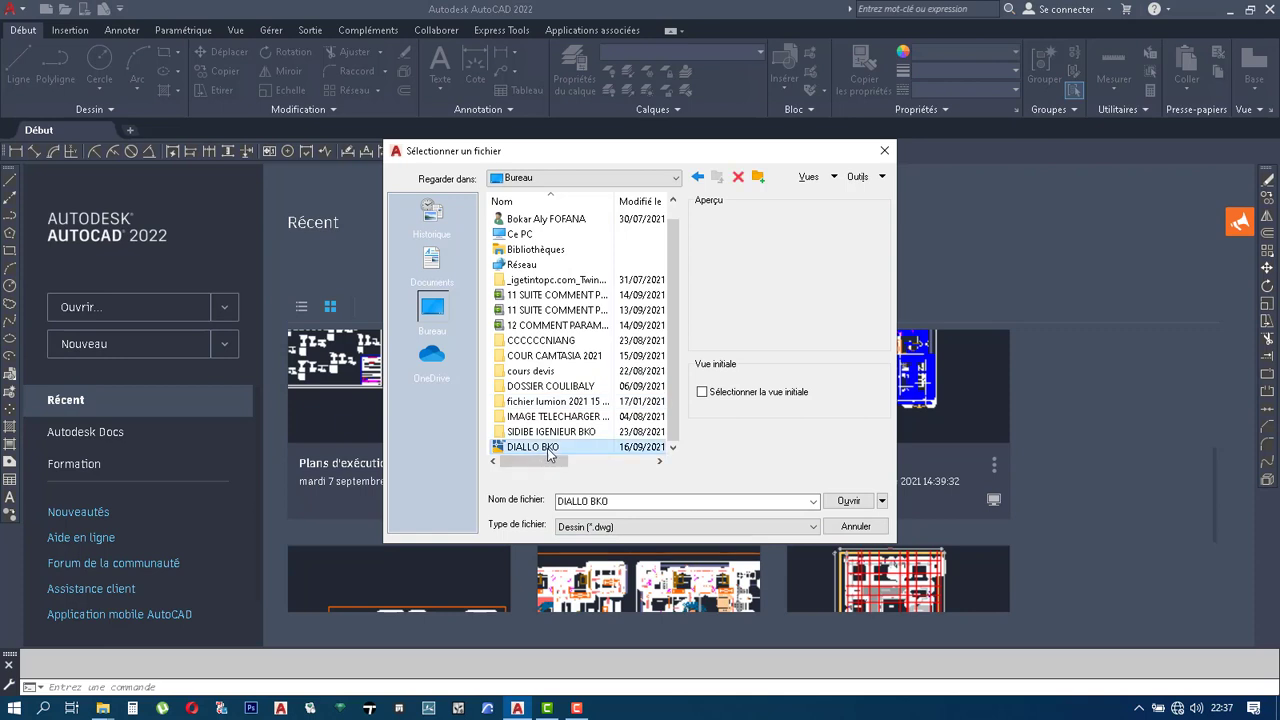
double_click(547, 447)
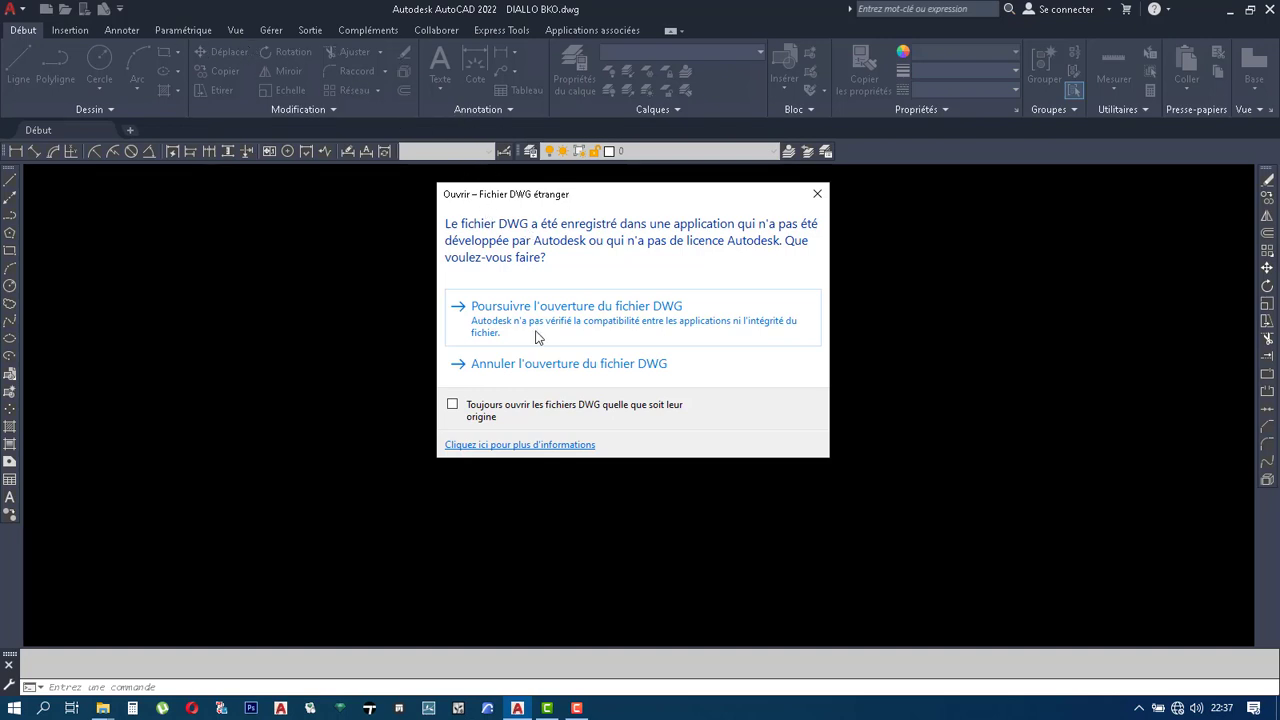
left_click(568, 319)
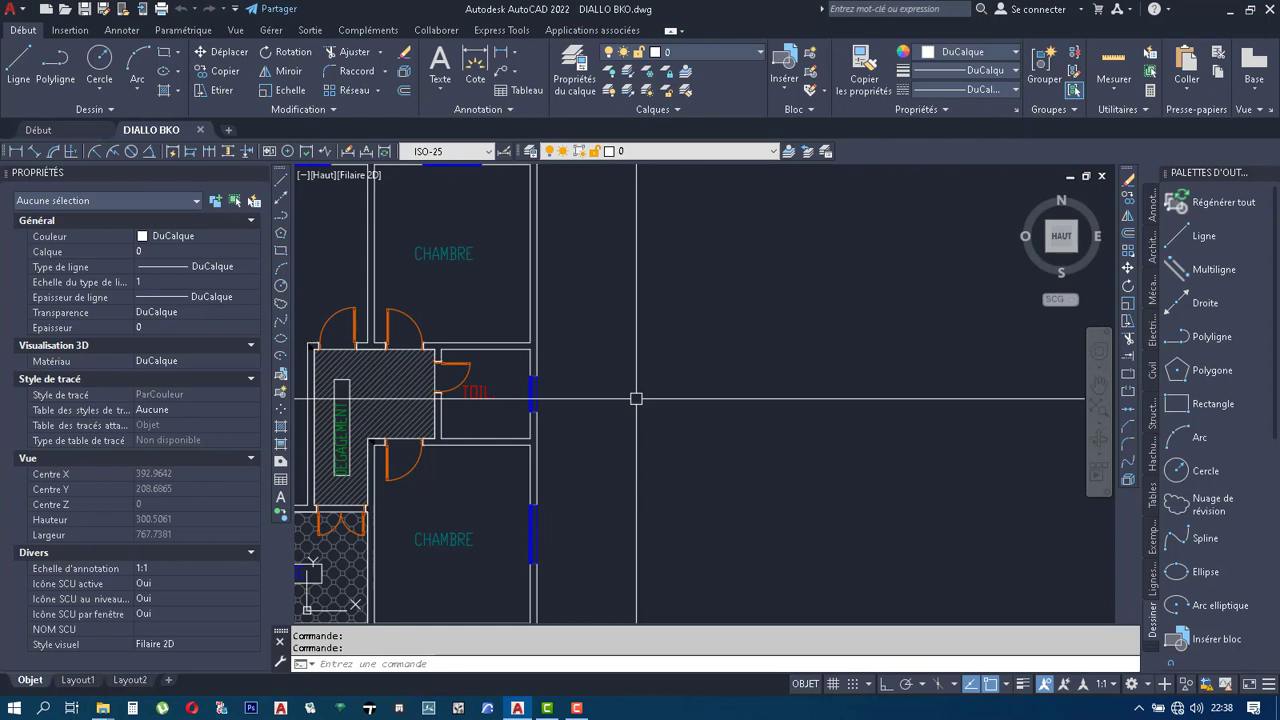
mouse_move(577, 708)
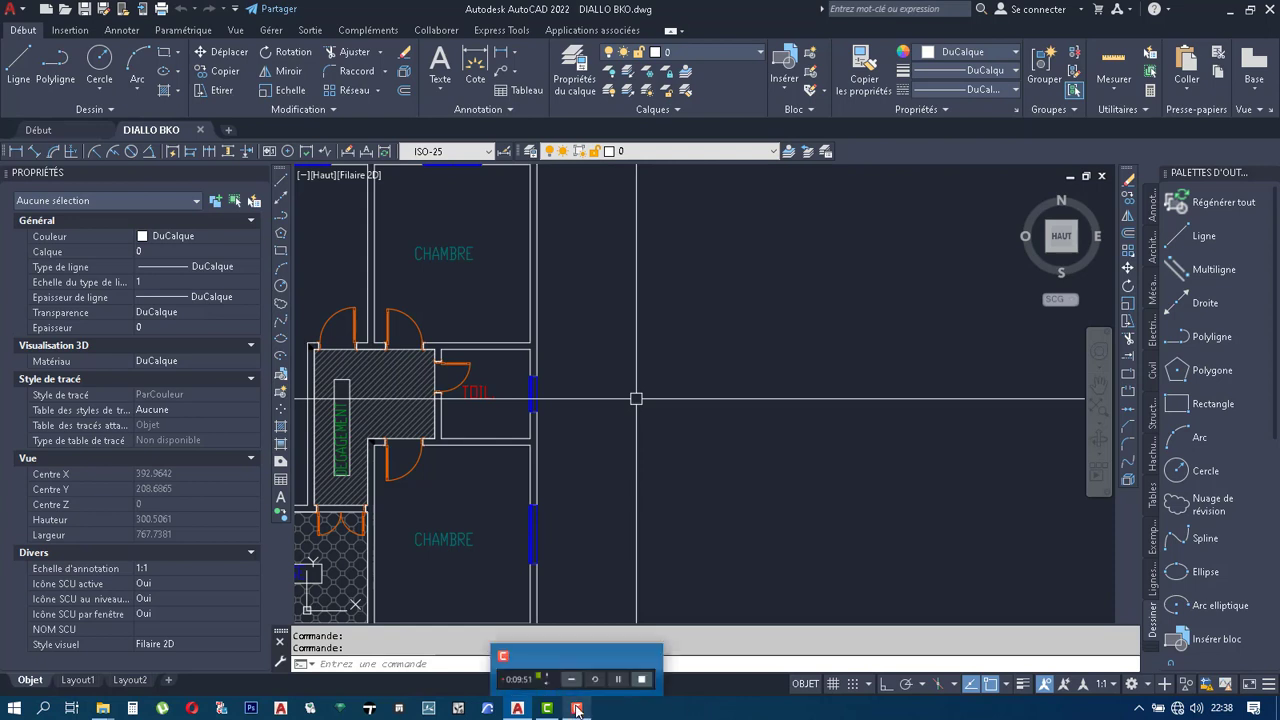